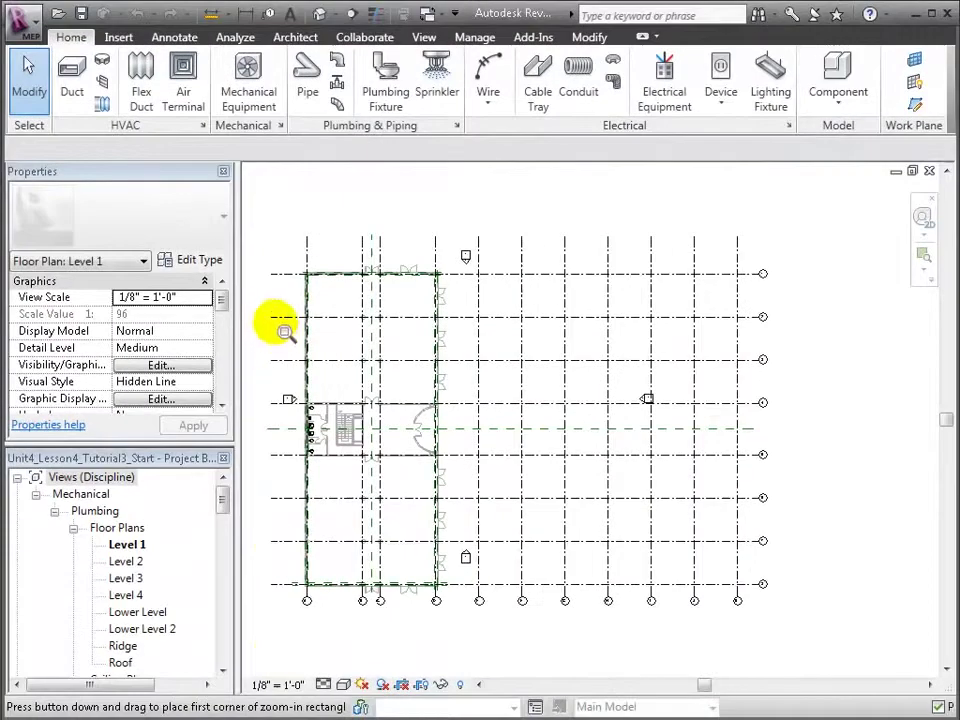
Step: Zoom the Level 1 plumbing plan onto the restroom fixtures and stair area
drag(272, 345, 343, 486)
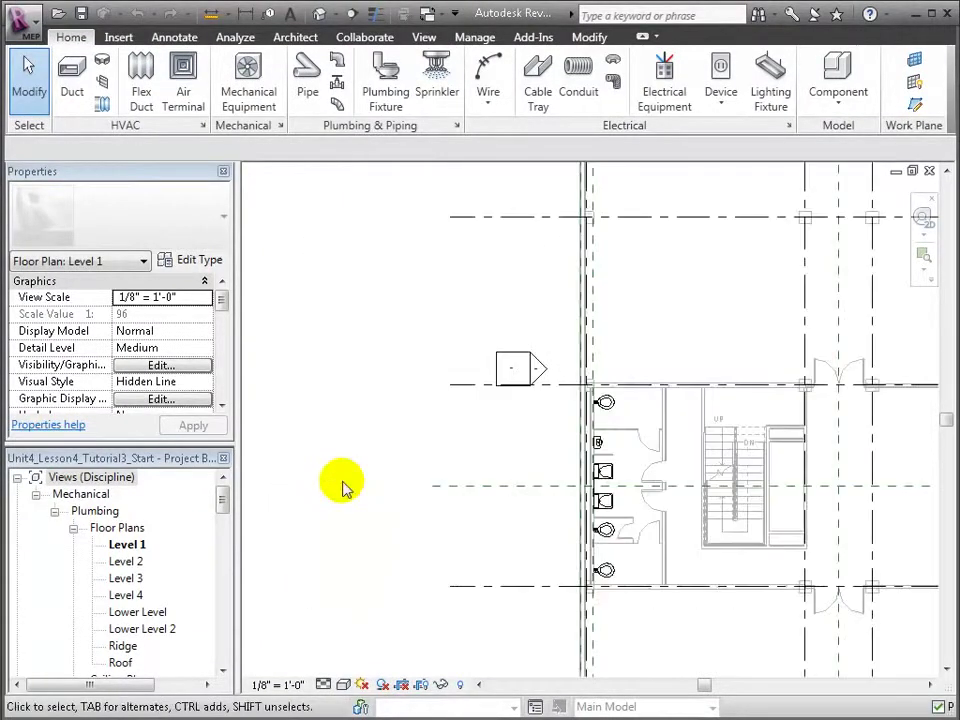
Step: Open the 3D Plumbing view, zoom onto the stacked fixtures and orbit to face them
click(223, 628)
click(140, 647)
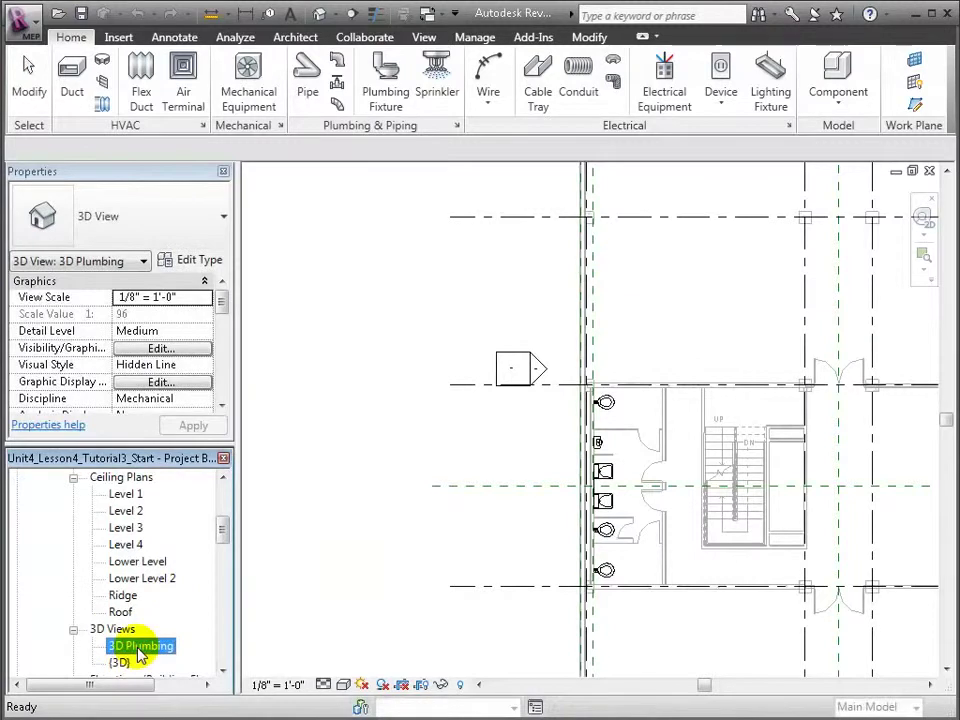
double_click(140, 647)
key(z)
key(r)
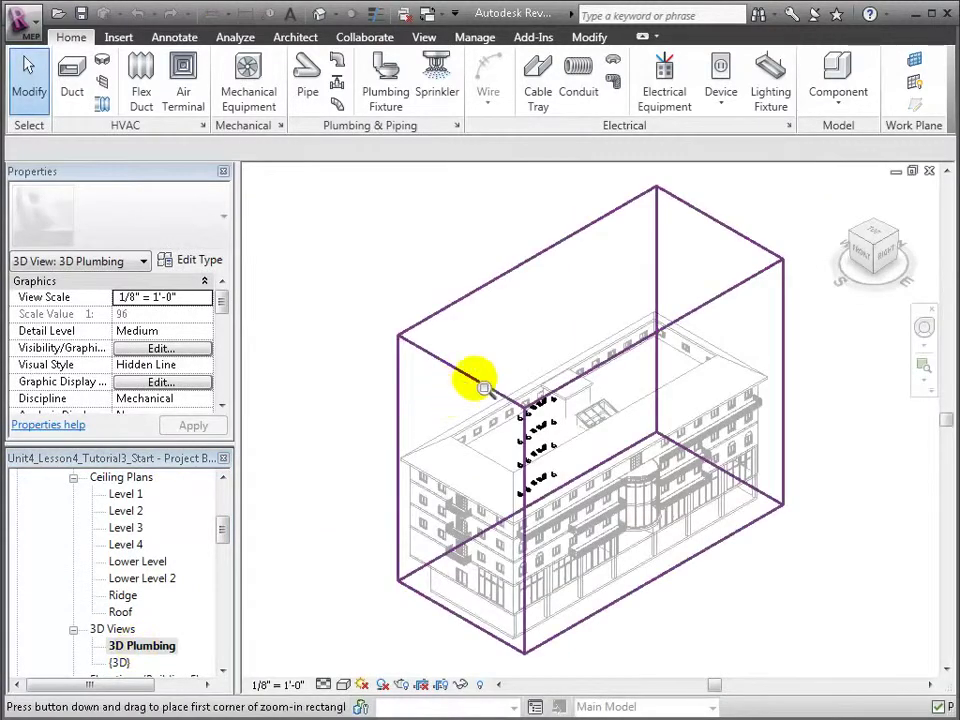
drag(489, 352, 583, 517)
shift+middle_drag(396, 508, 553, 397)
Step: Tile the windows with WT and pan the floor plan to frame the fixtures
key(w)
key(t)
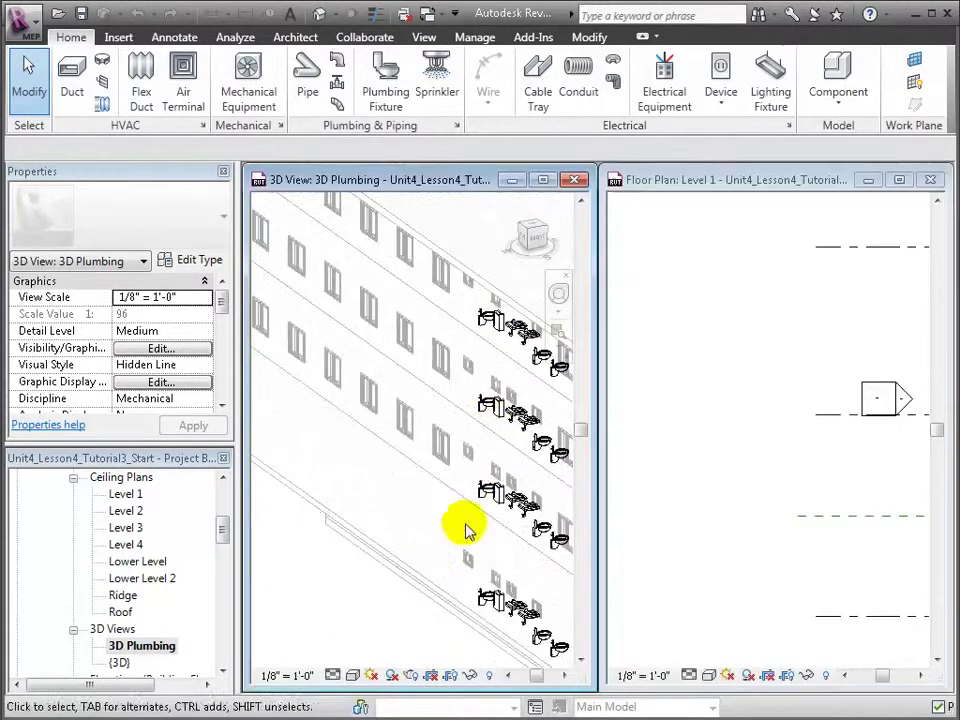
middle_drag(690, 400, 763, 448)
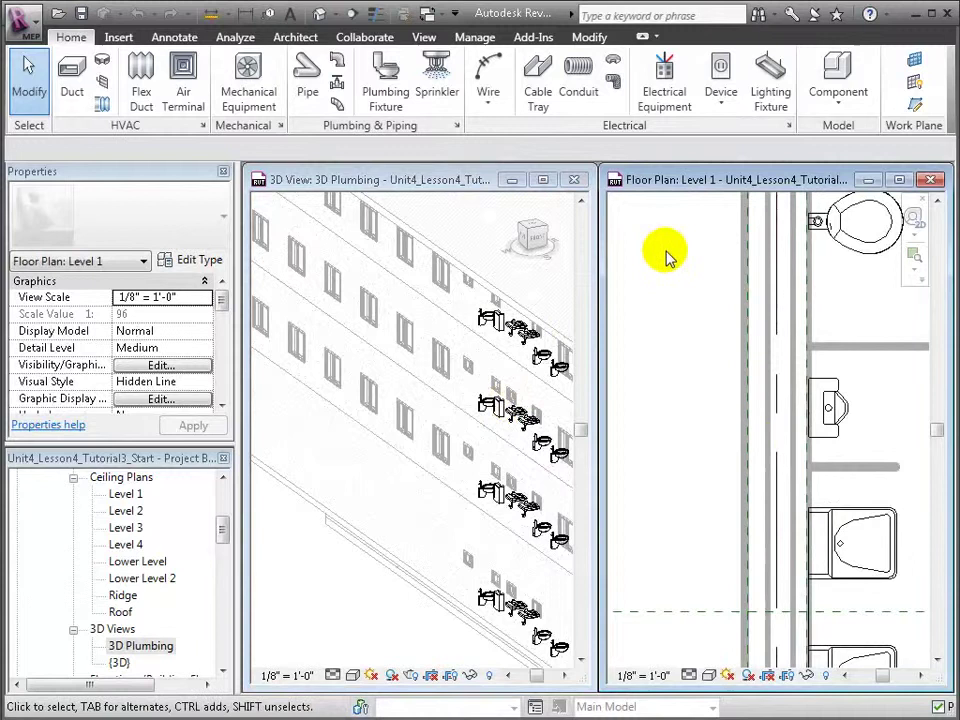
middle_drag(666, 257, 680, 303)
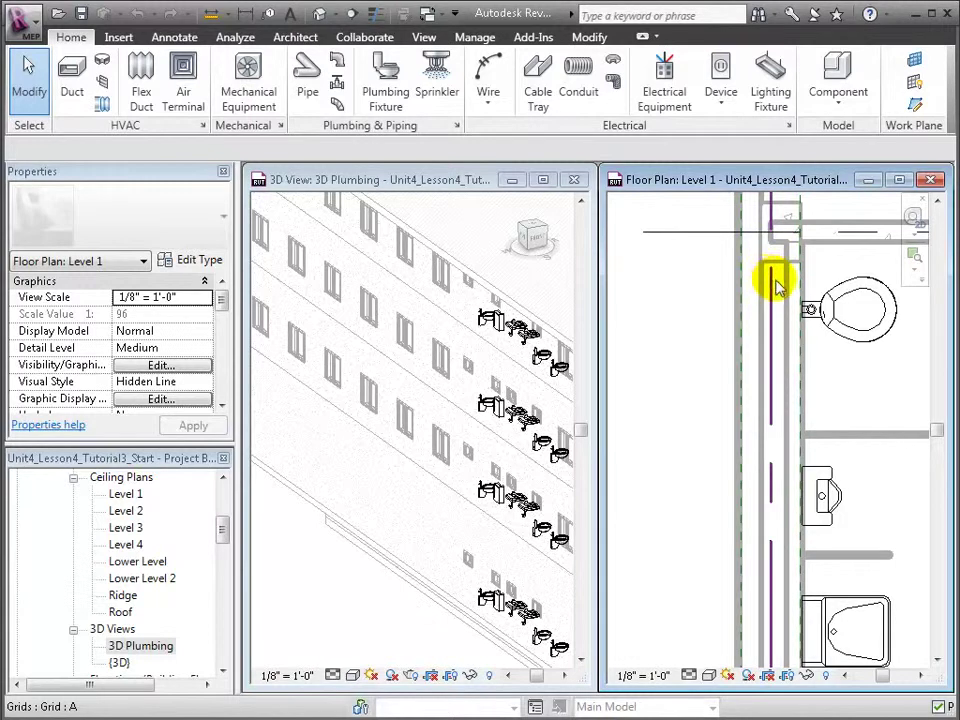
Step: Start a 4" pipe at -5' 0" offset on reference level Level 1
click(313, 92)
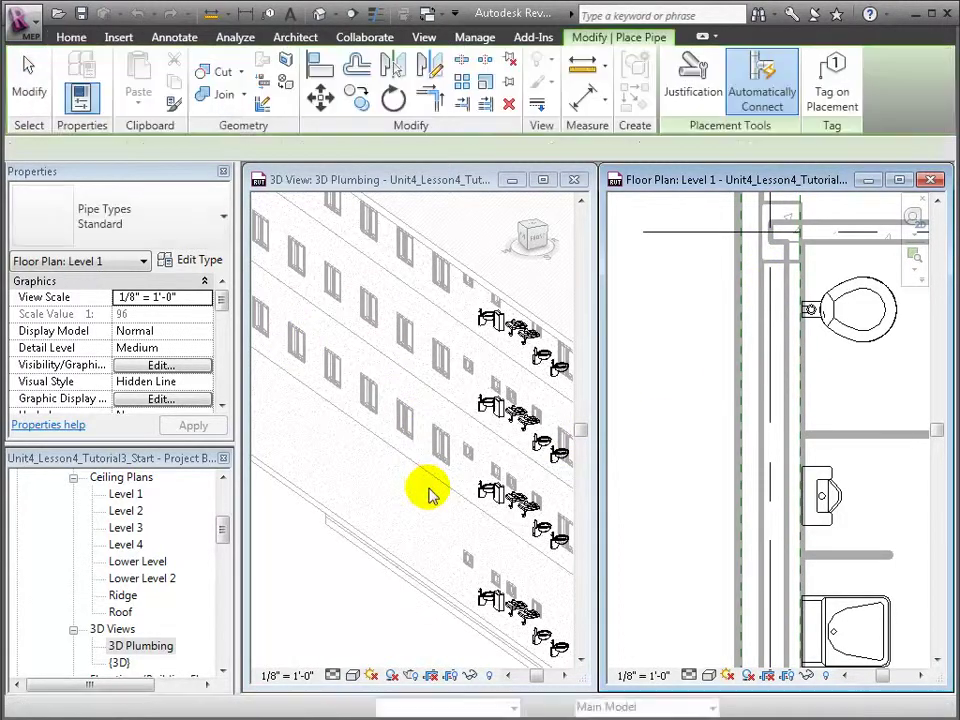
click(268, 148)
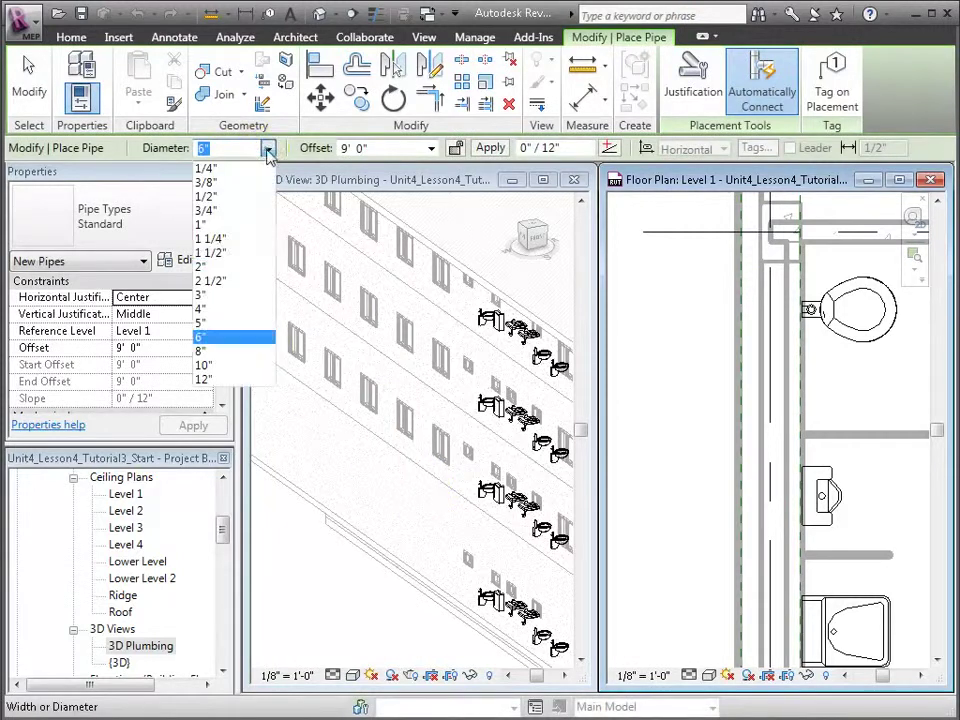
click(238, 308)
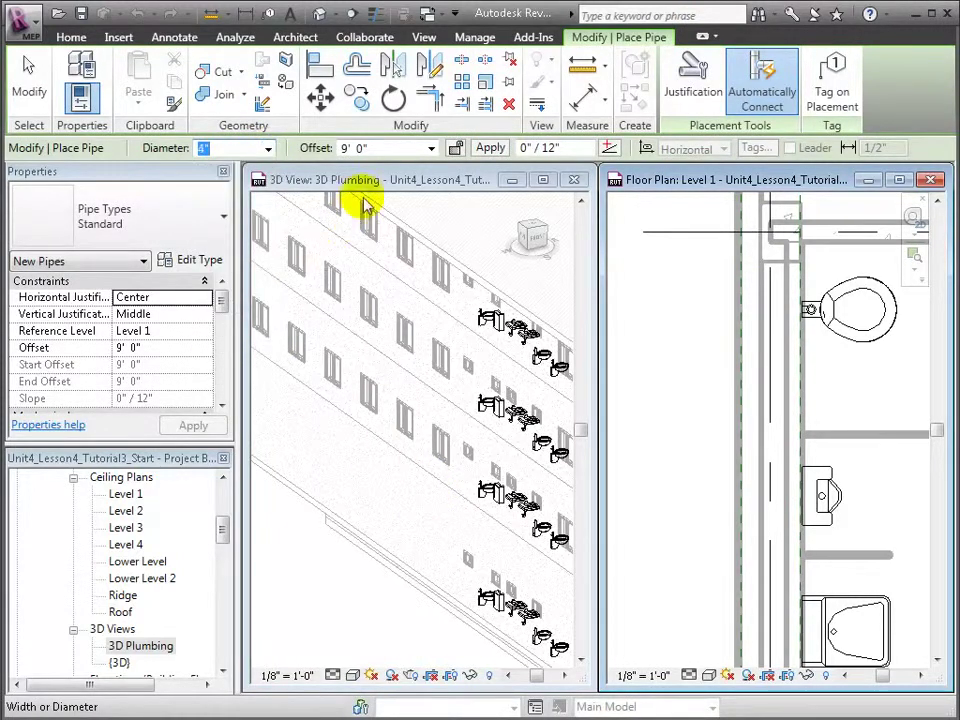
click(432, 148)
click(432, 148)
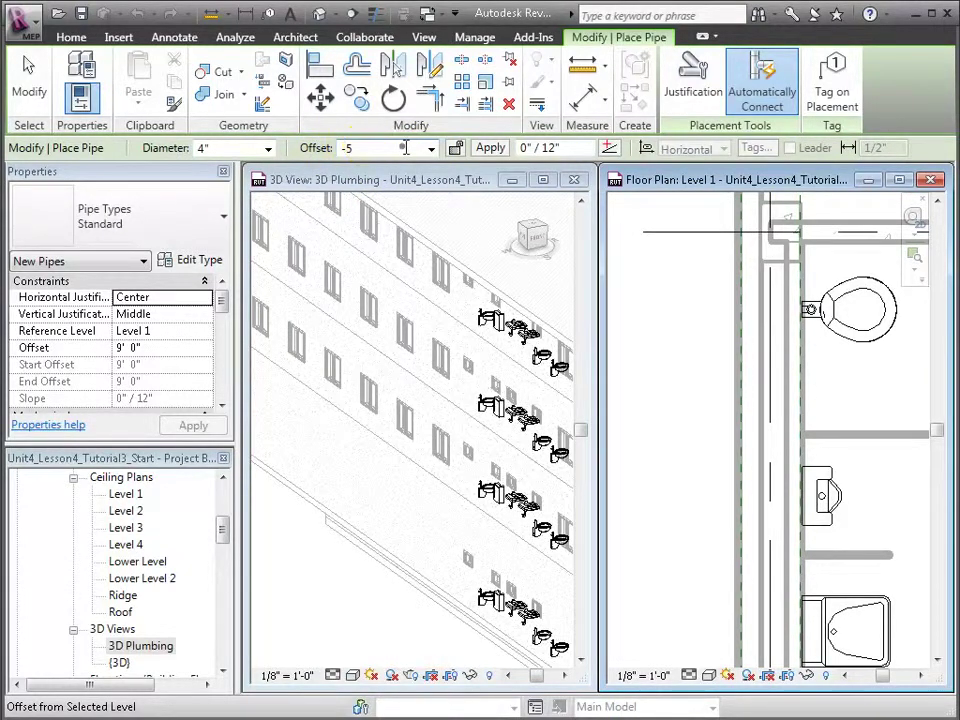
click(489, 148)
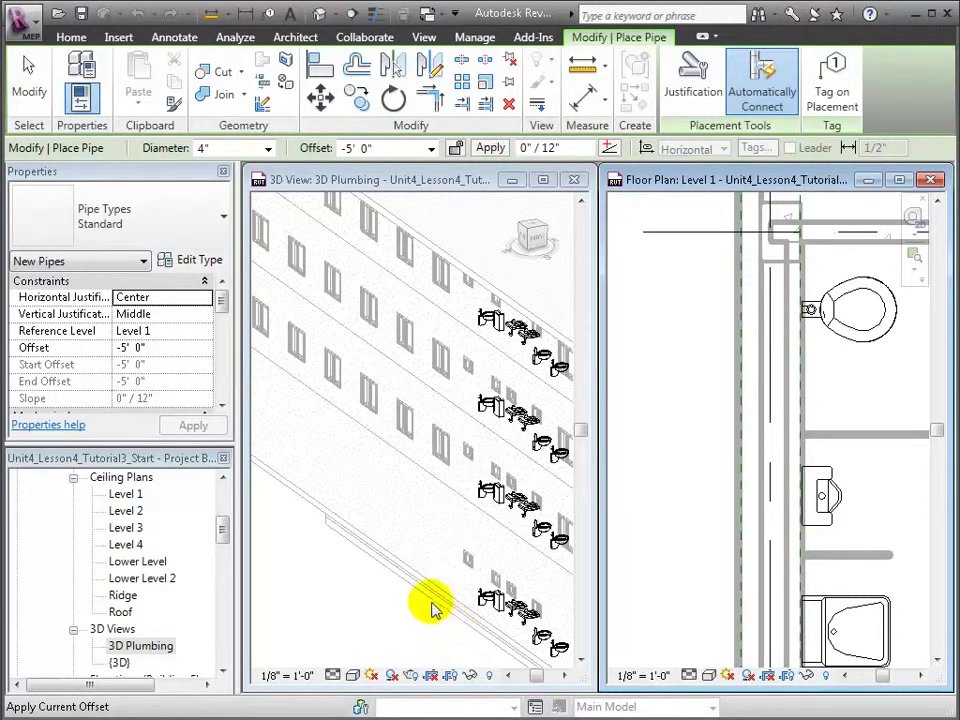
click(170, 334)
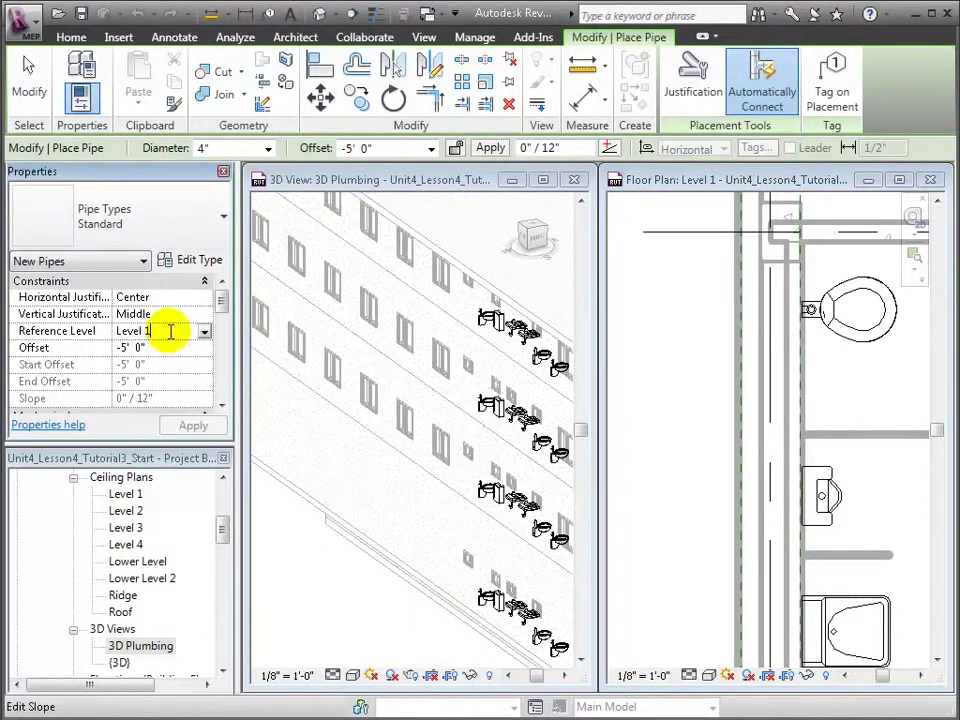
Step: Place the riser's start point in 3D and end it at 45' 0" offset
click(446, 611)
click(461, 611)
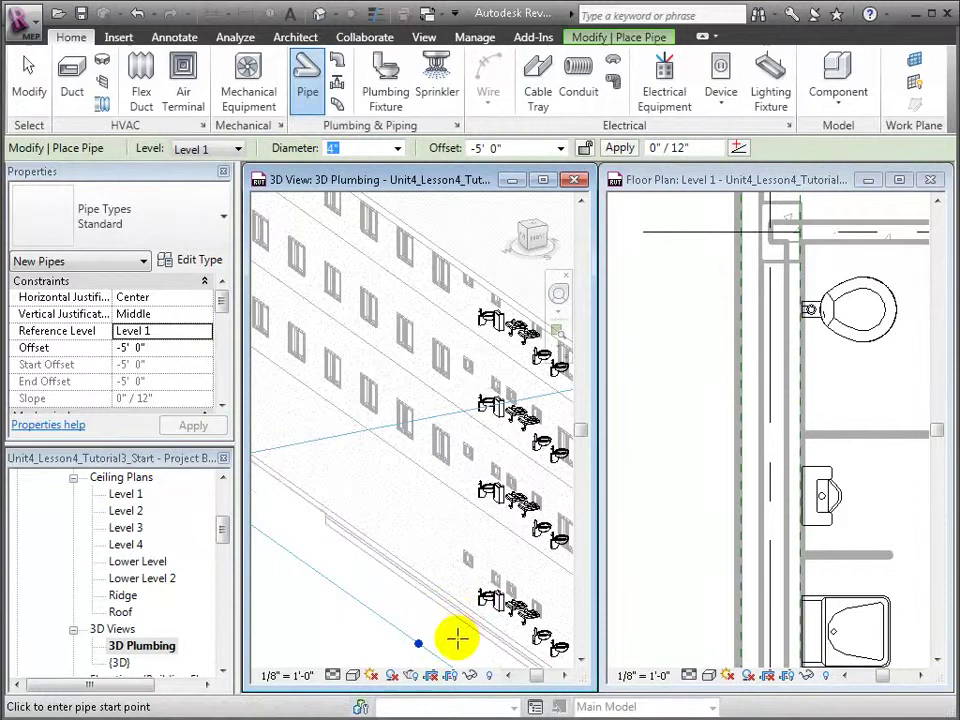
click(457, 640)
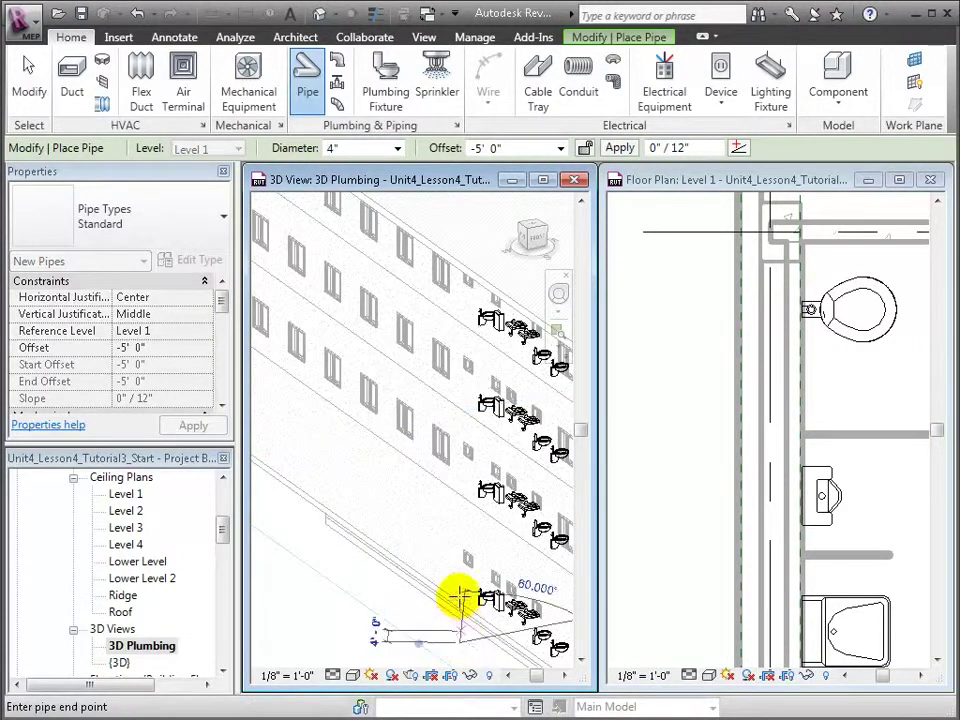
click(504, 148)
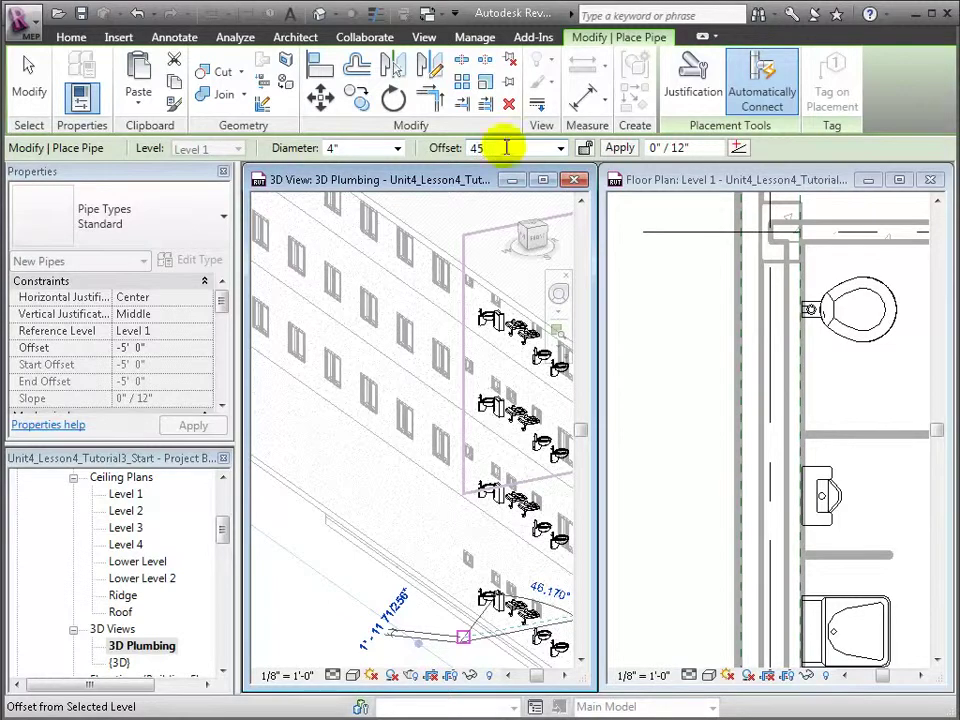
click(620, 150)
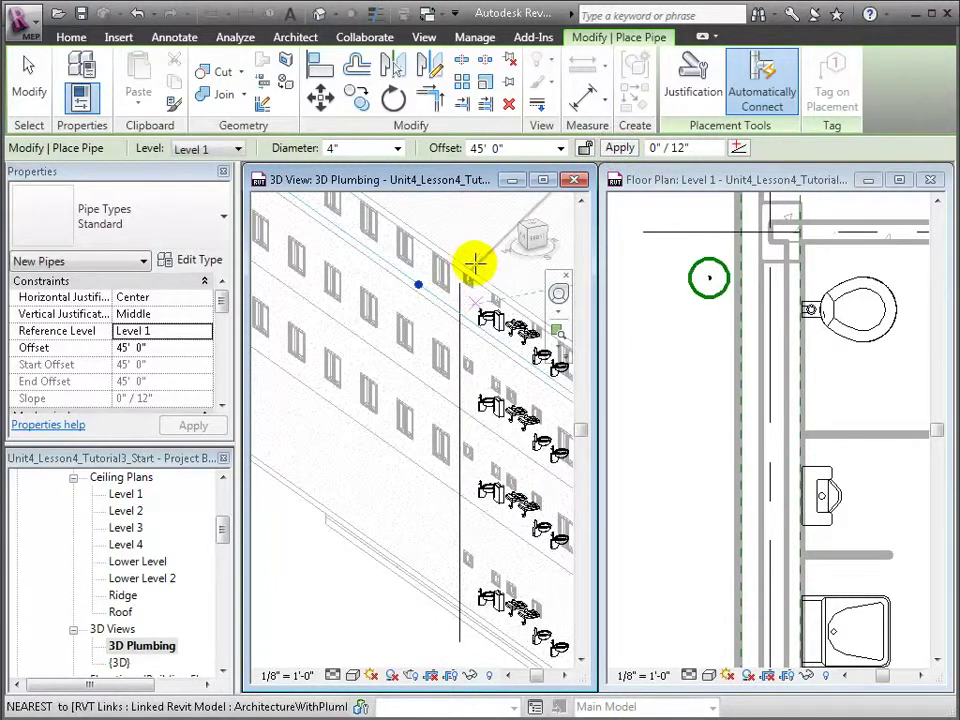
key(Escape)
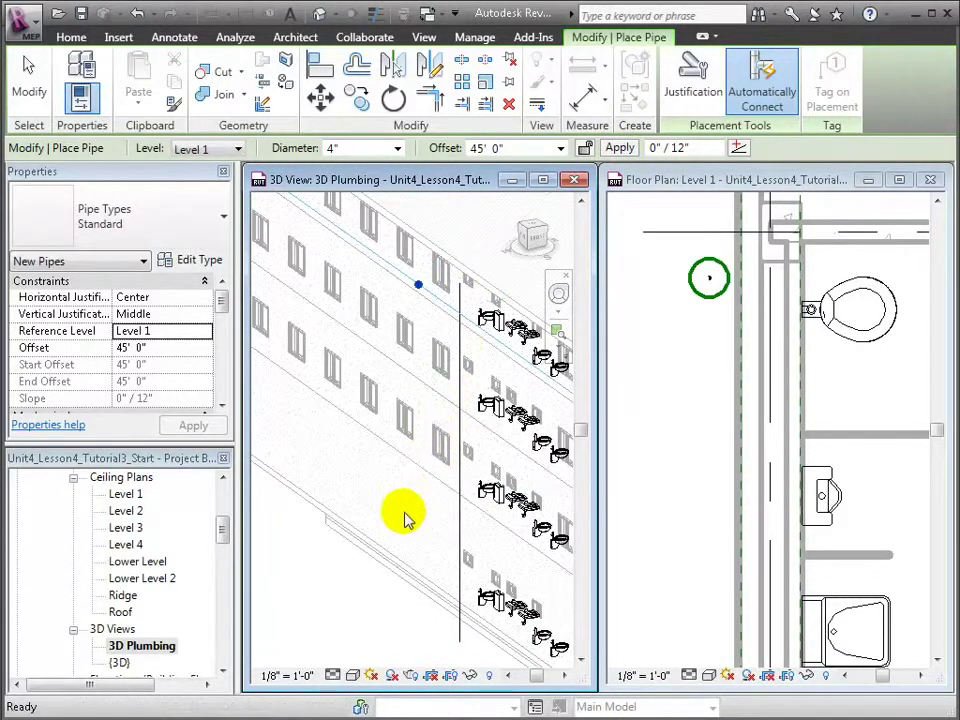
Step: Select the new riser, set the Level 1 floor plan to Fine detail, then deselect
click(457, 502)
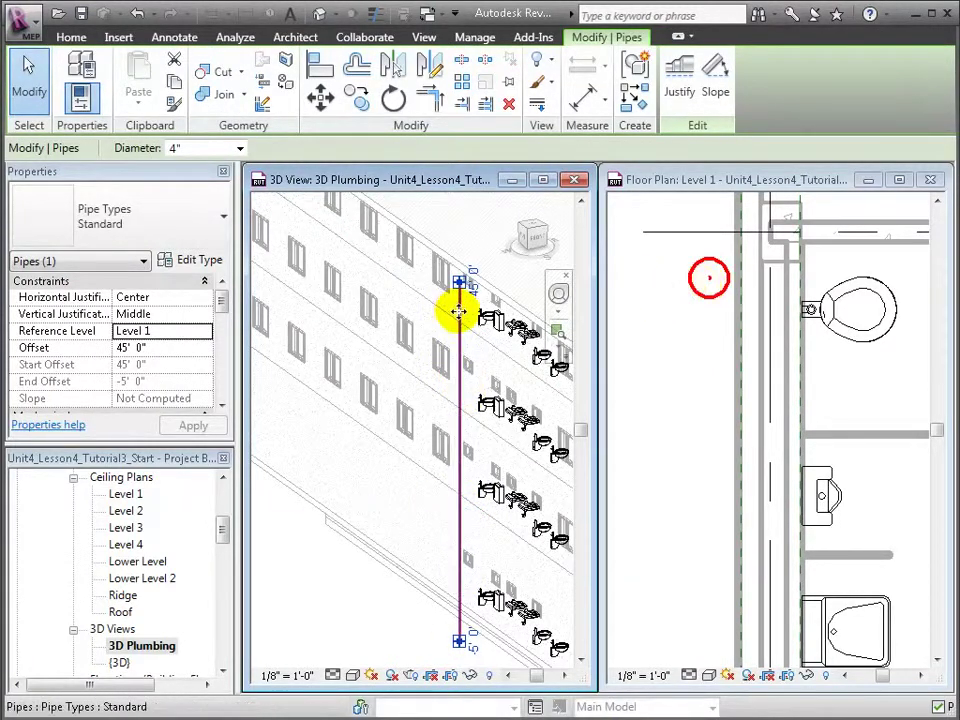
click(708, 280)
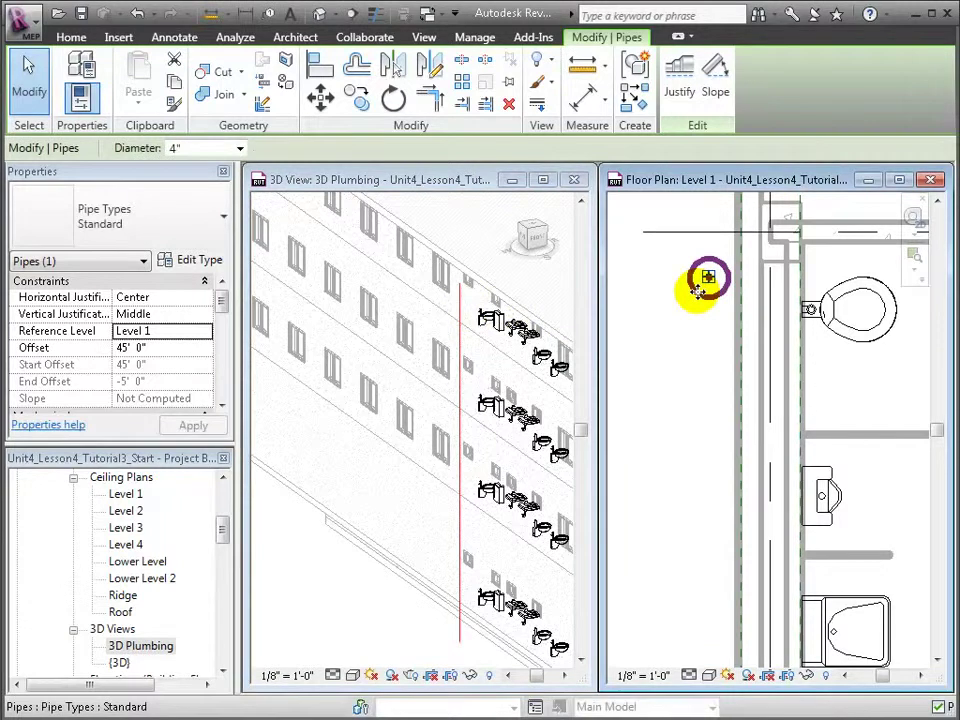
click(690, 675)
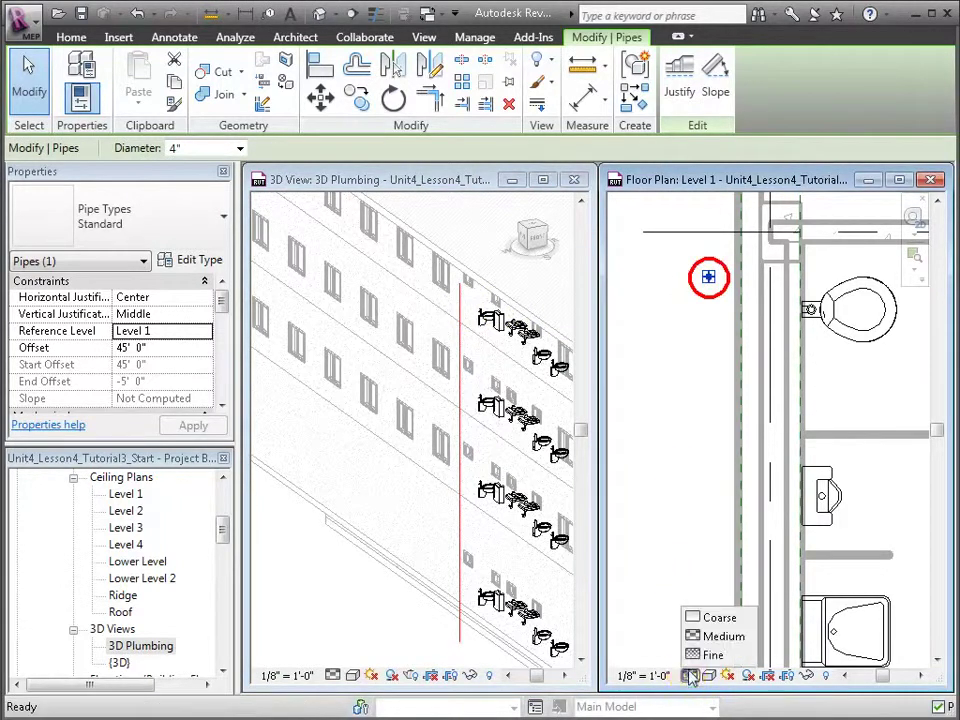
click(700, 653)
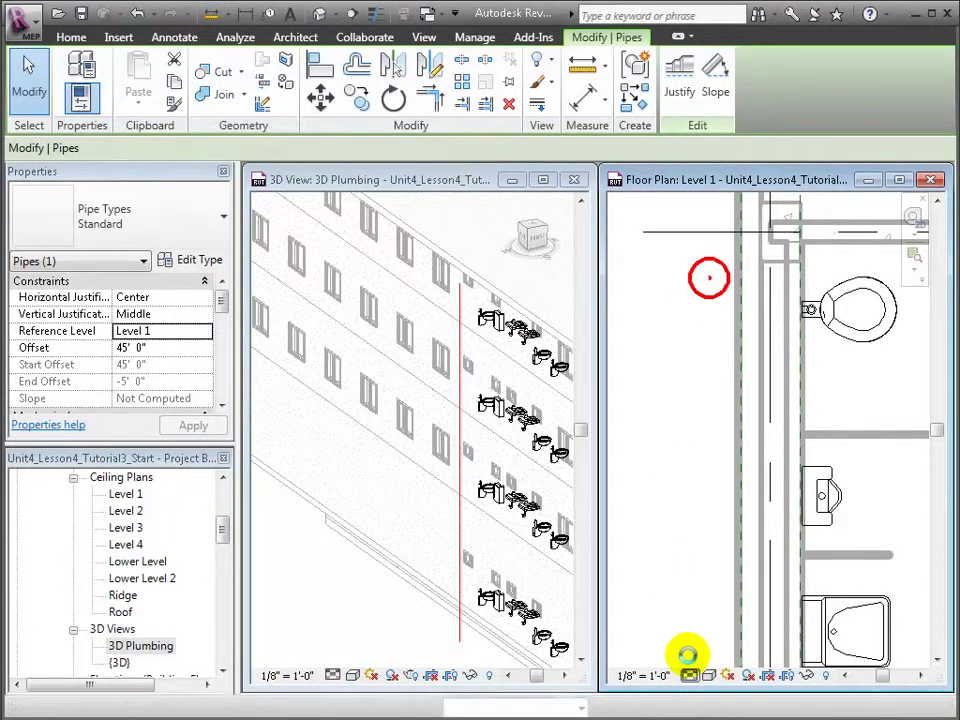
click(682, 658)
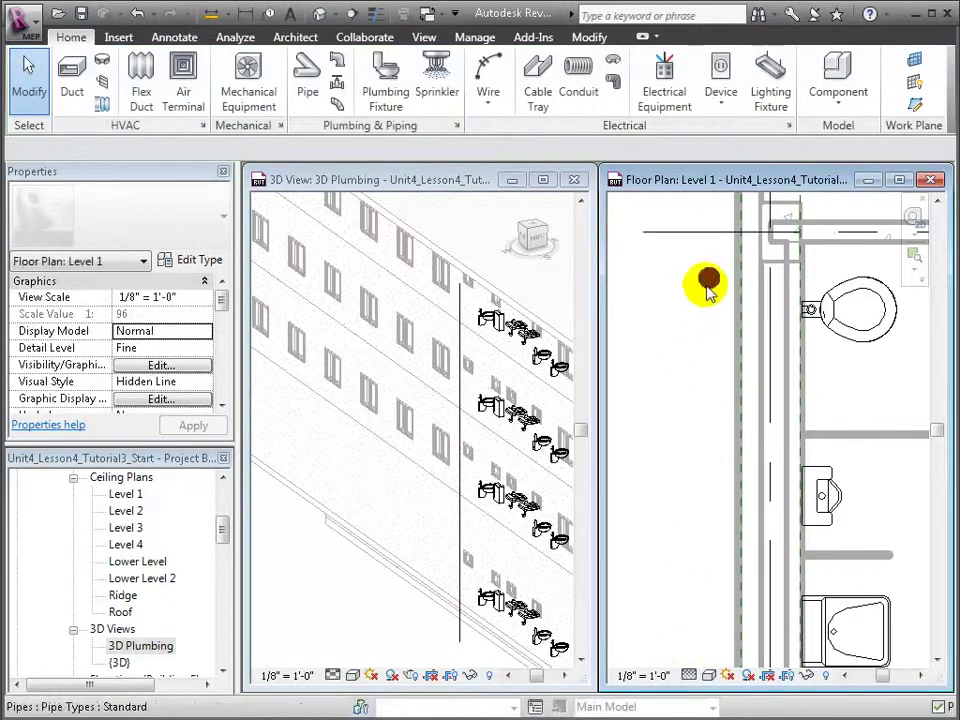
Step: Move the 4" riser right into the wall chase behind the toilets on the Level 1 plan
click(556, 42)
click(586, 37)
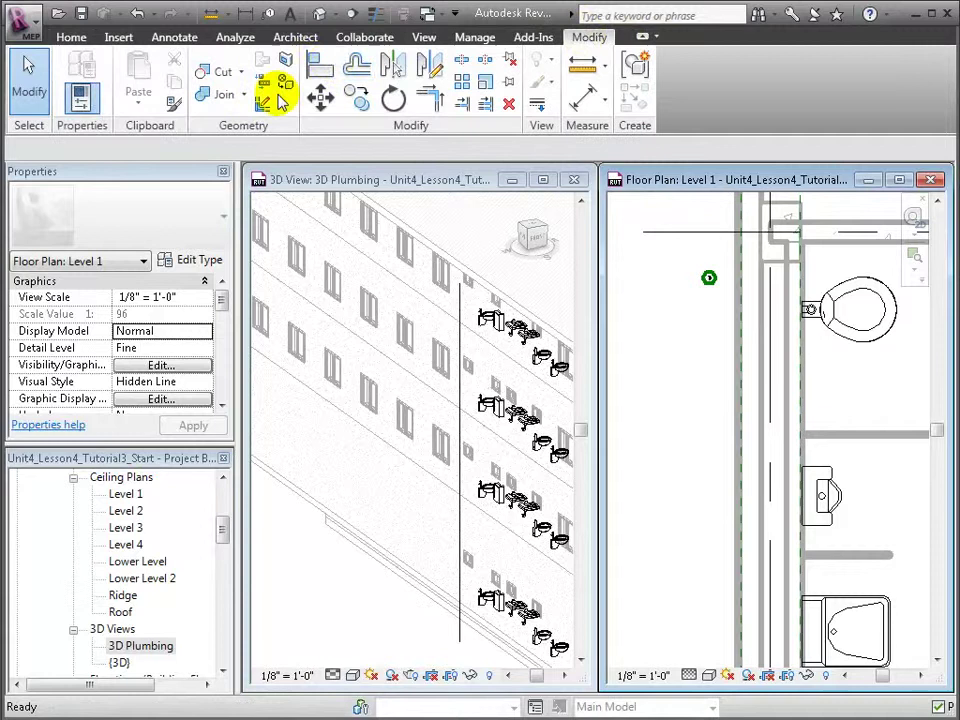
click(320, 97)
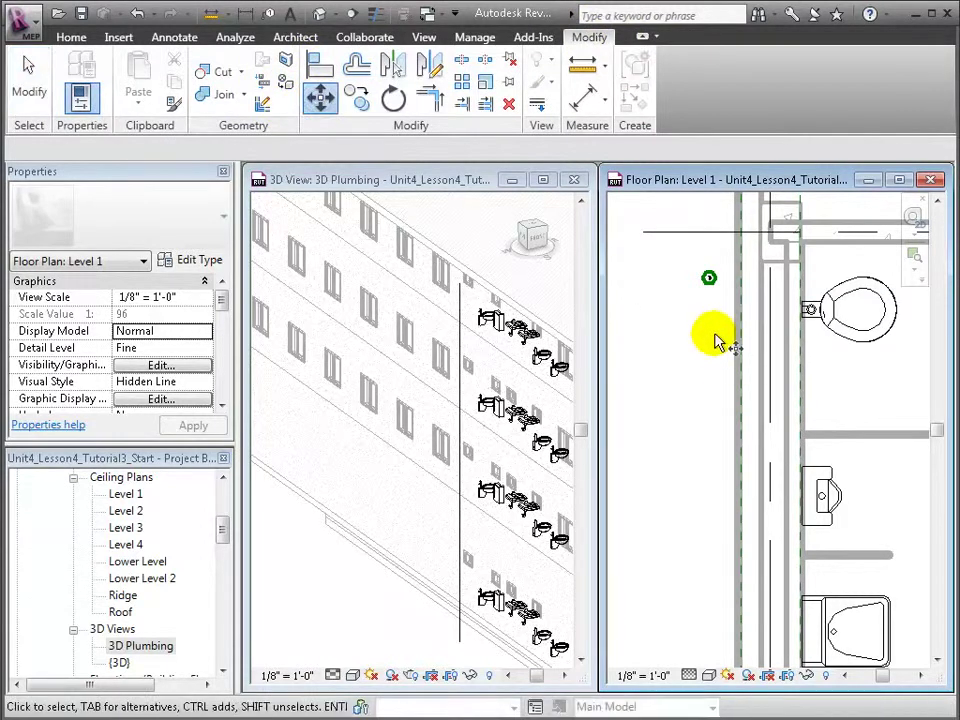
scroll(716, 340, up, 2)
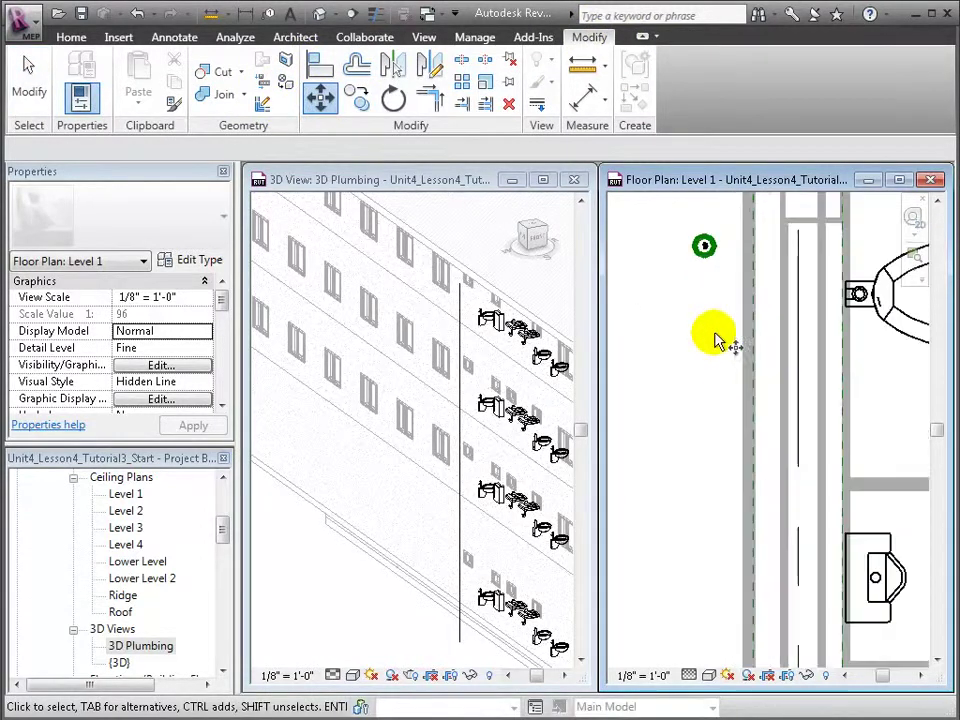
click(705, 249)
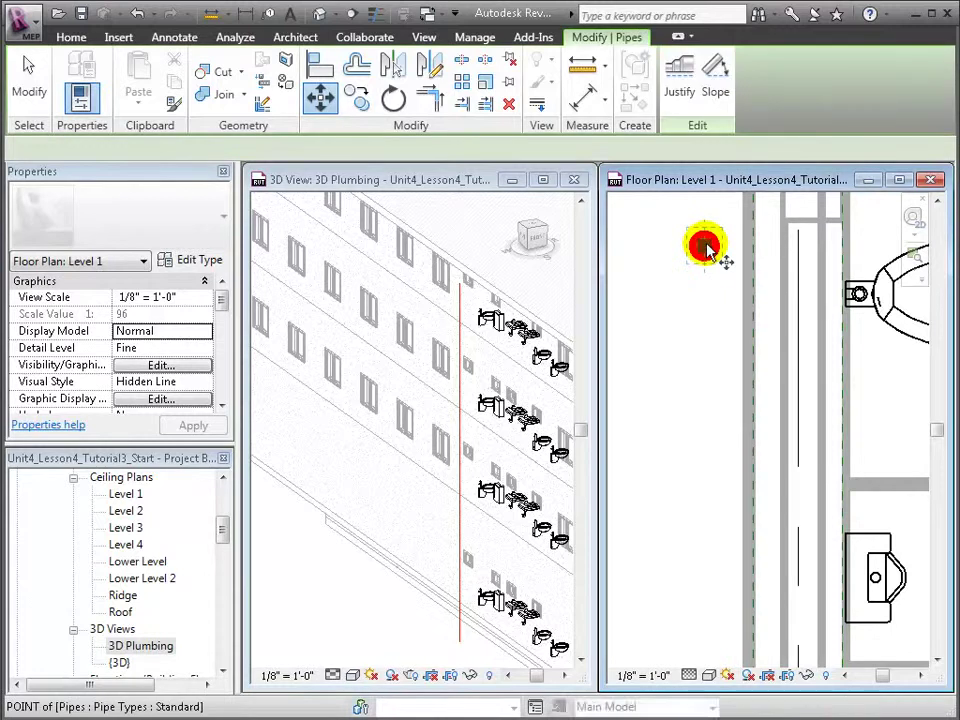
click(705, 247)
click(807, 248)
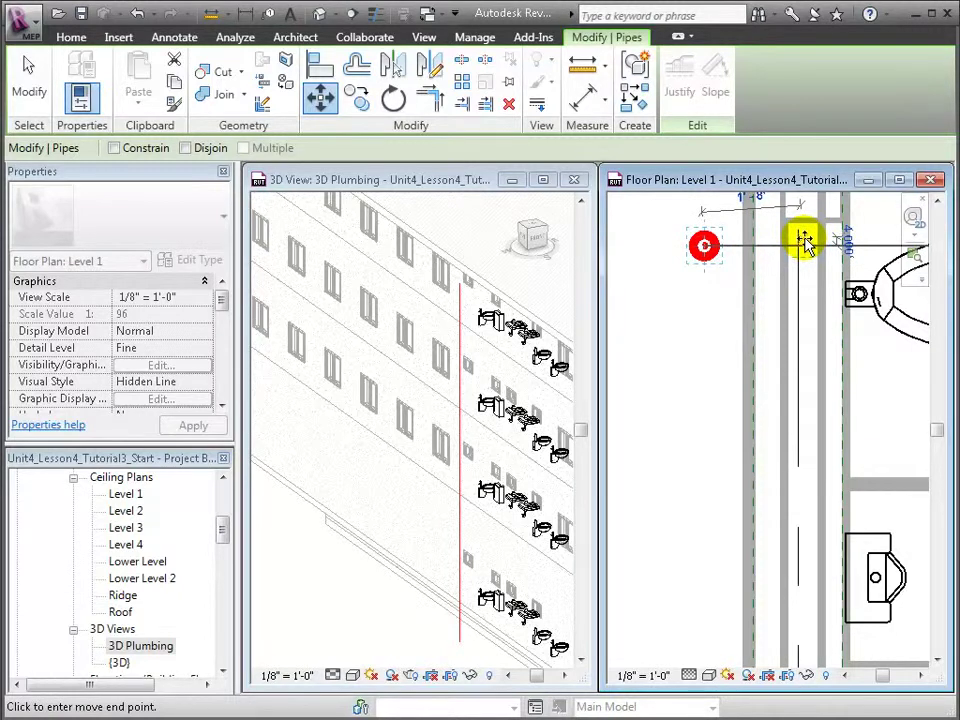
click(803, 238)
click(713, 317)
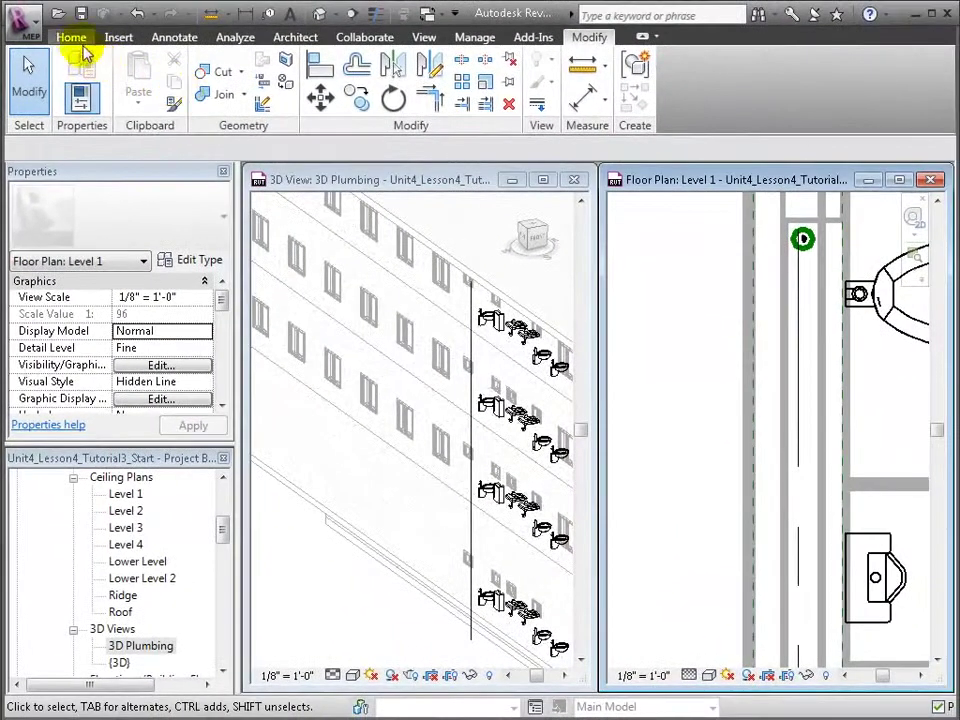
Step: Draw a 4" pipe at -1' 0" offset, sloping 1/2" per 12", from the riser along the toilets
click(72, 38)
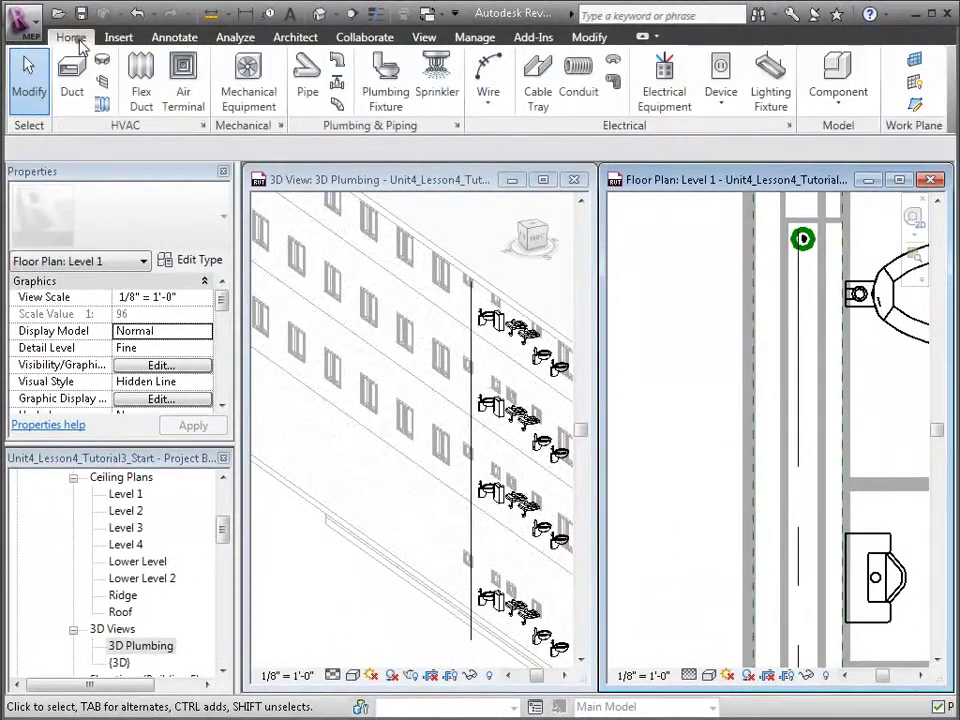
click(305, 78)
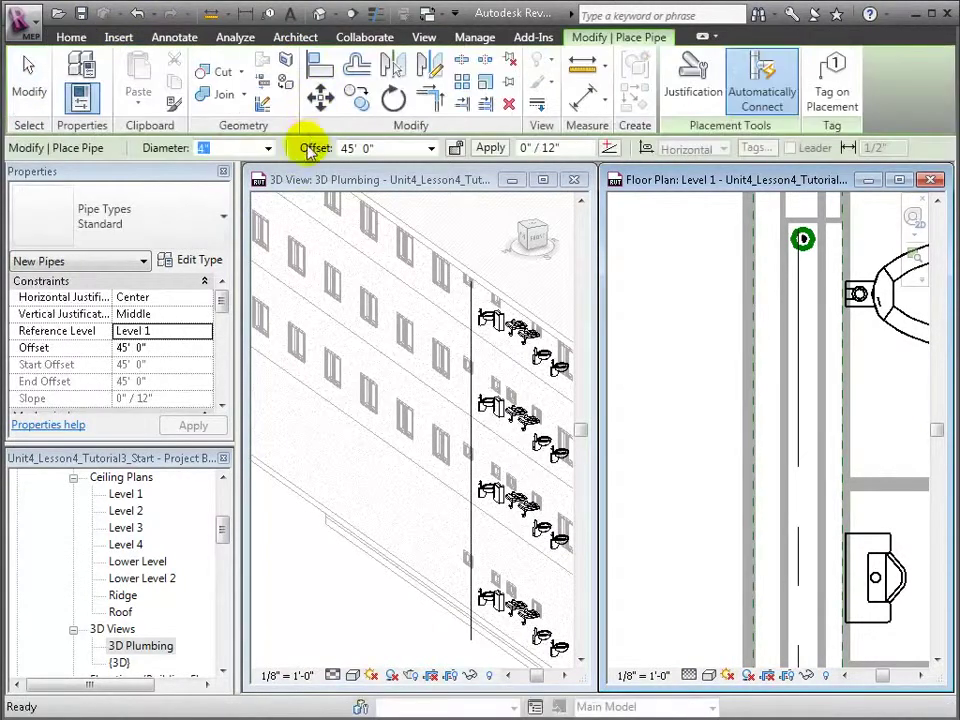
click(386, 147)
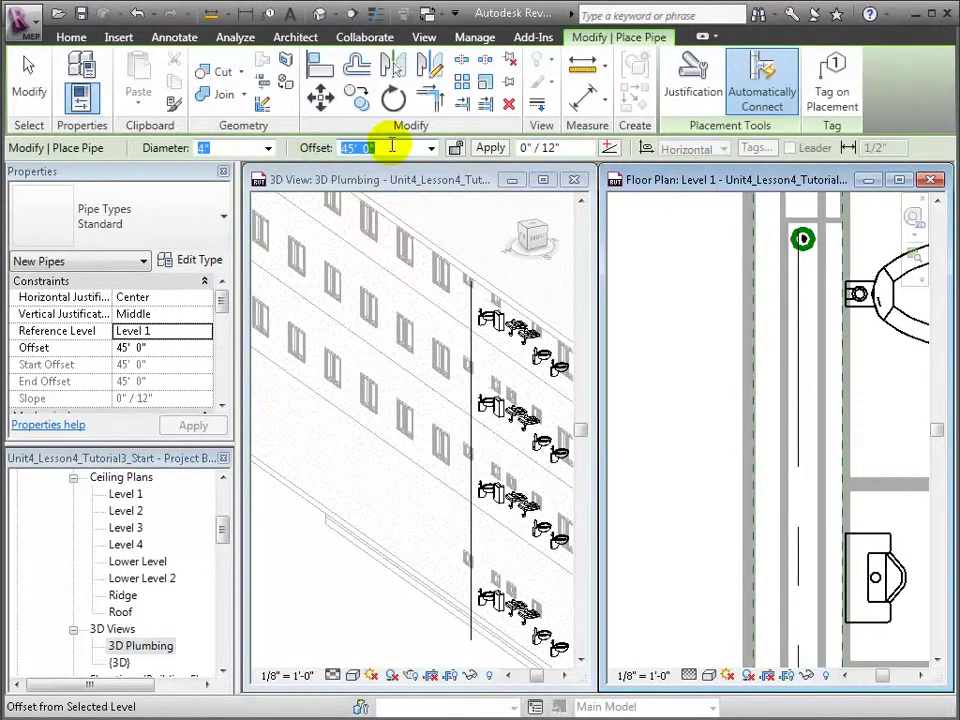
click(490, 147)
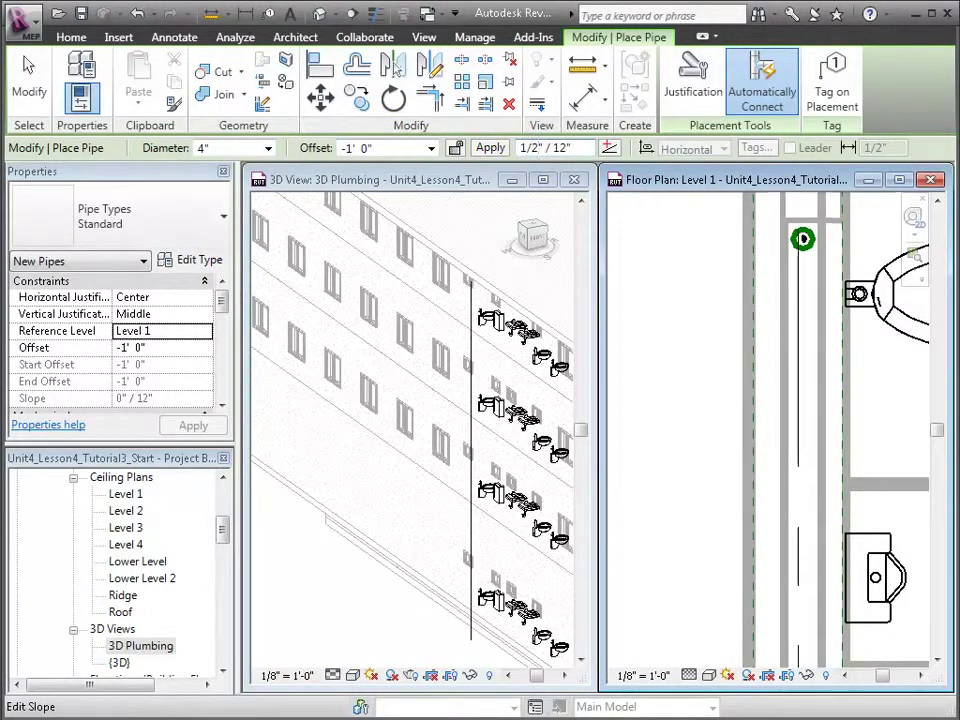
click(607, 148)
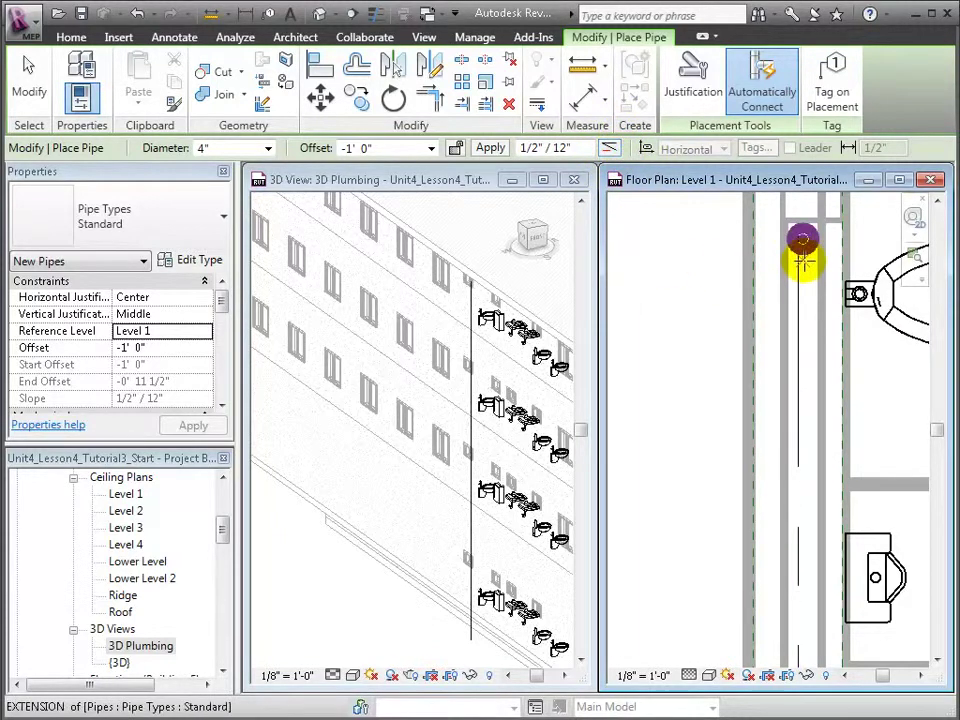
scroll(664, 369, down, 3)
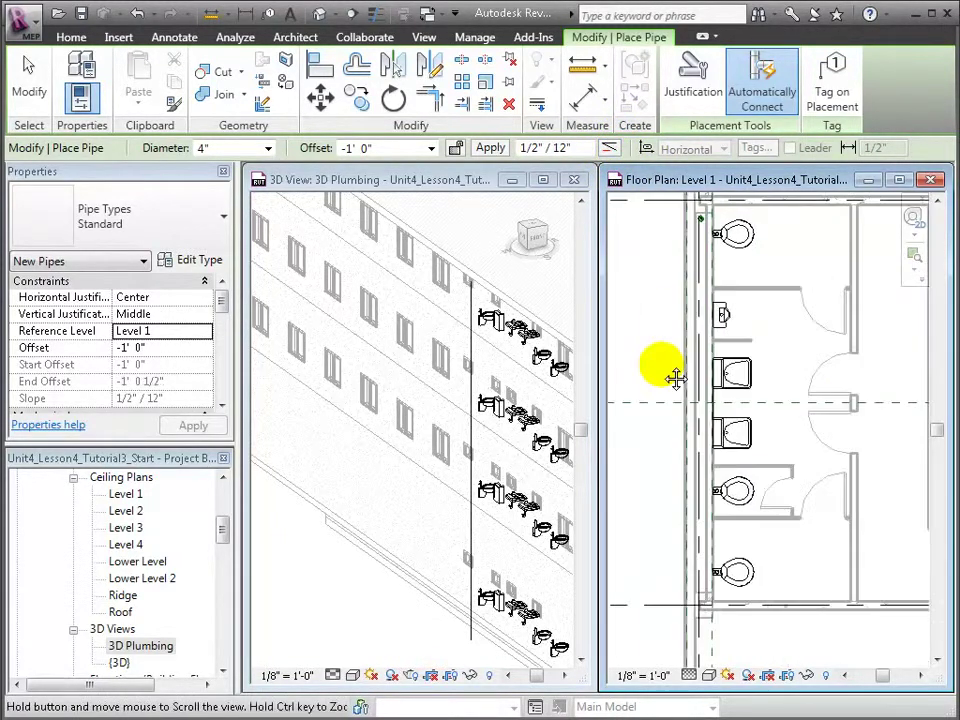
scroll(655, 452, up, 1)
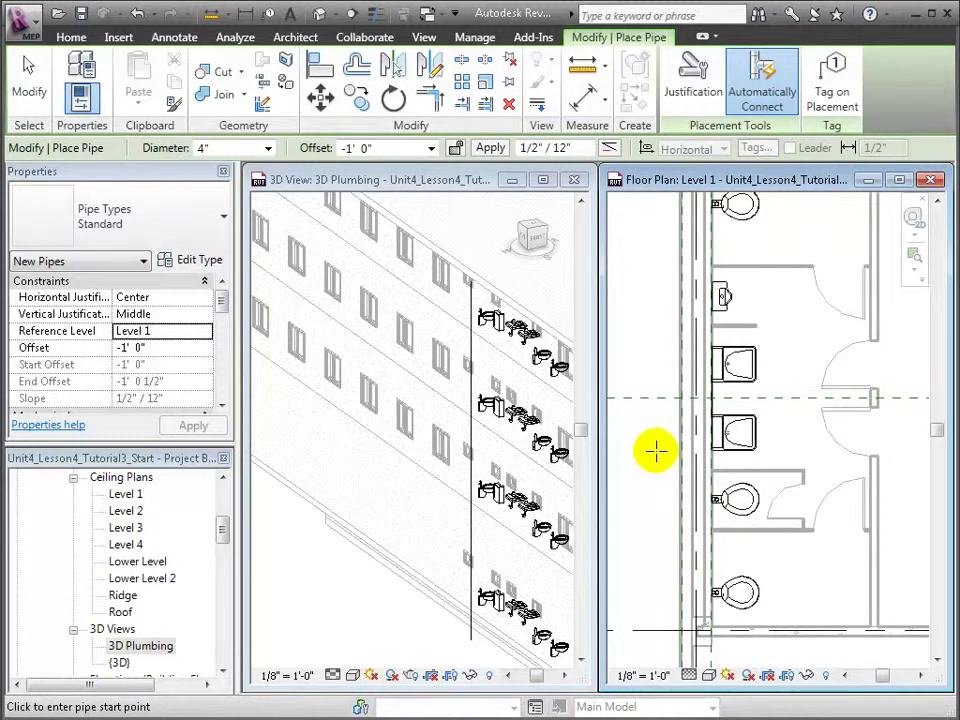
scroll(655, 452, down, 1)
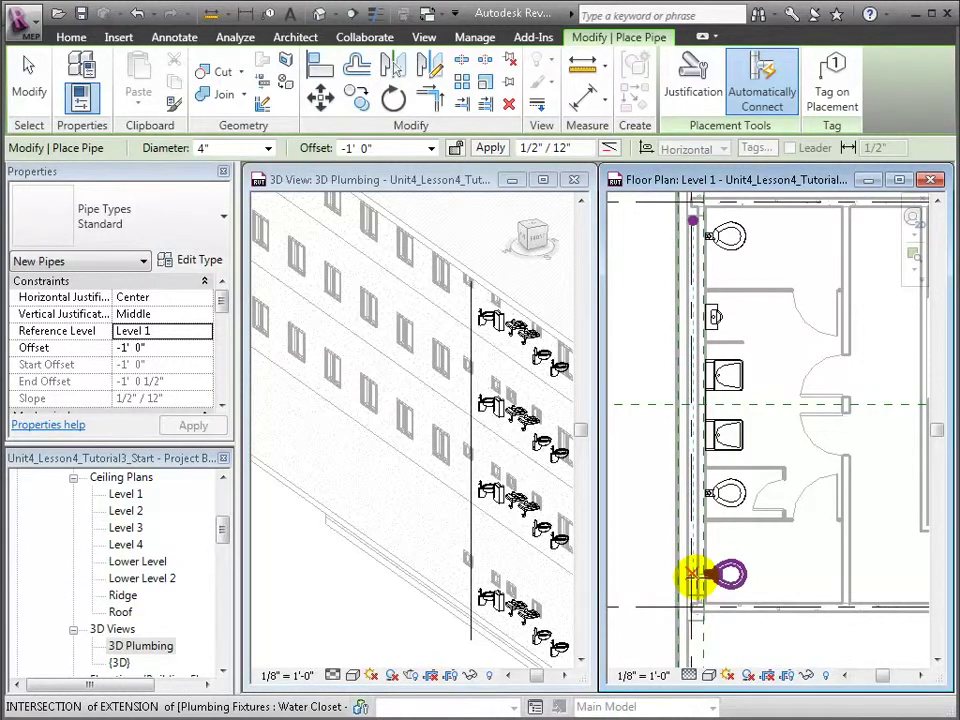
click(693, 574)
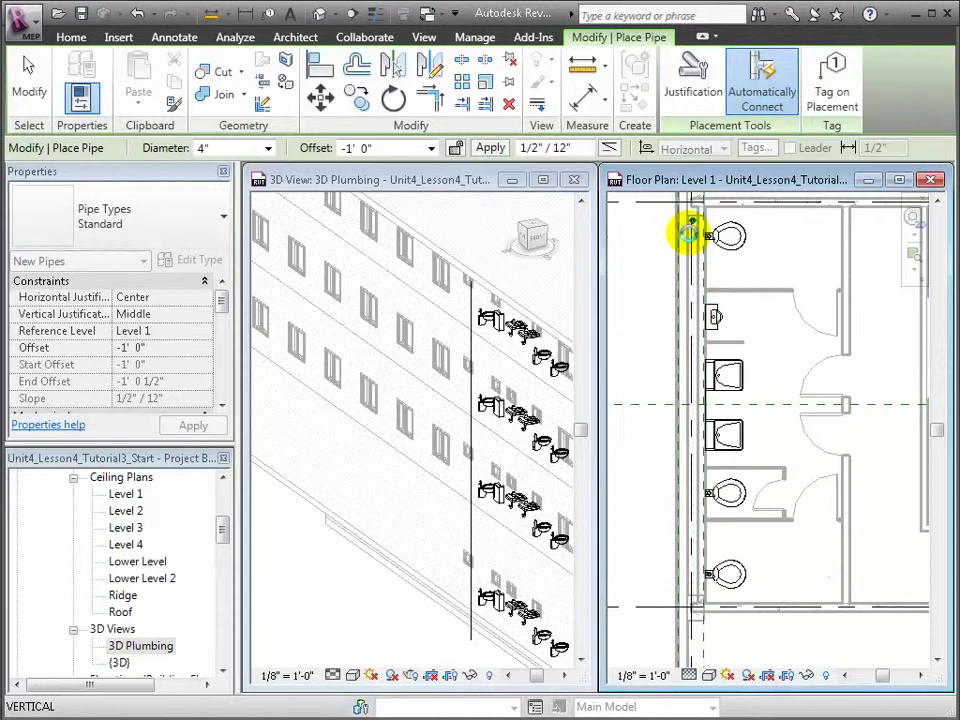
key(Escape)
key(Escape)
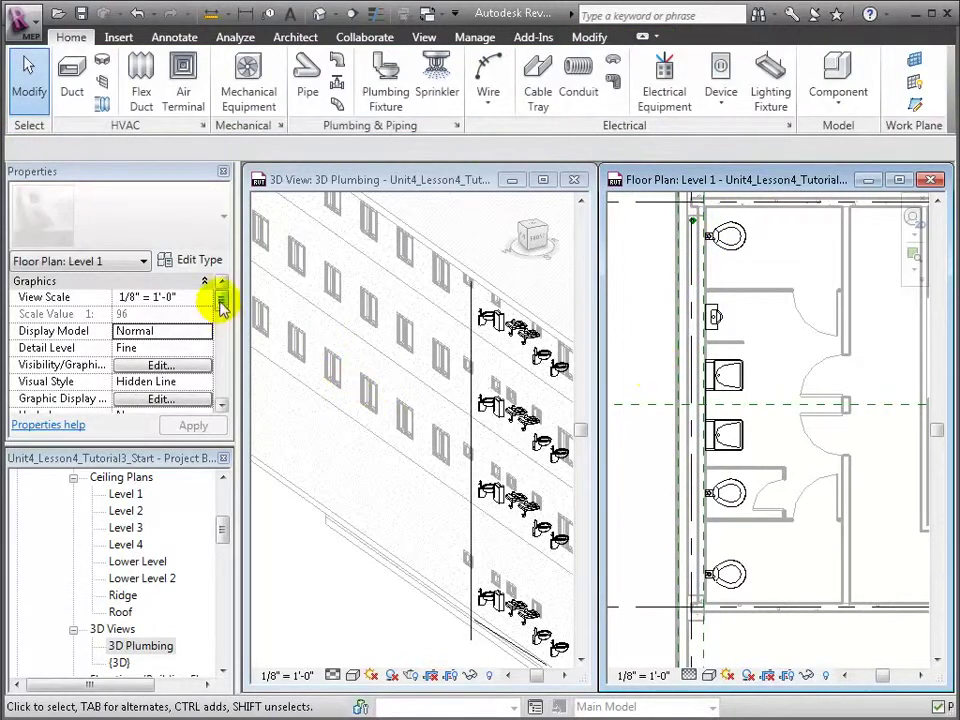
Step: Set the Level 1 View Range depth to Level Below (Lower Level) and apply
drag(221, 303, 193, 372)
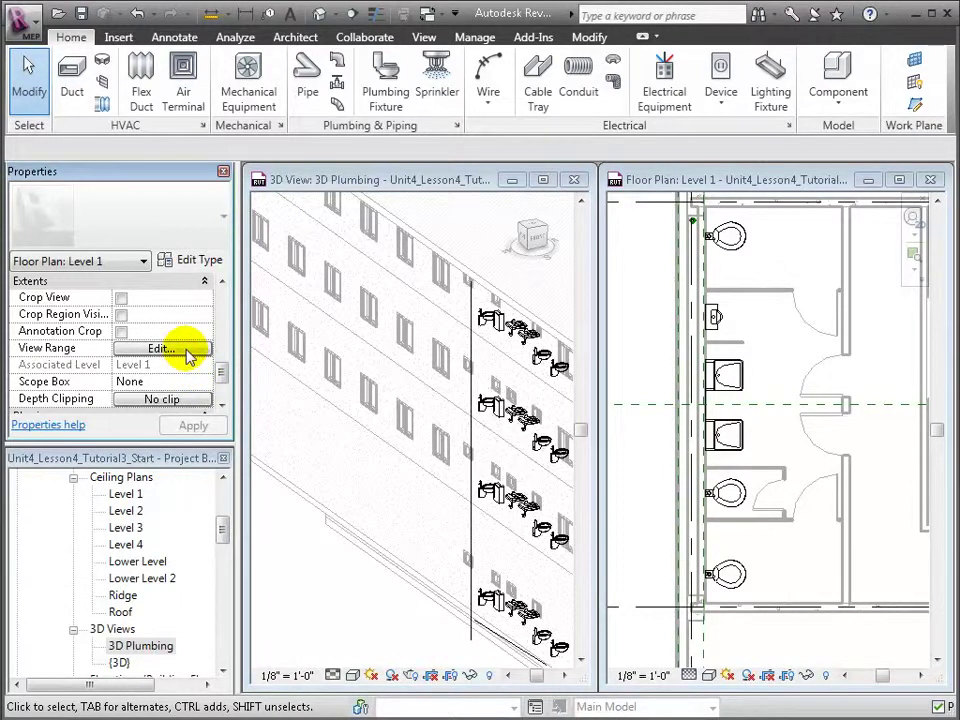
click(188, 357)
click(517, 303)
click(516, 318)
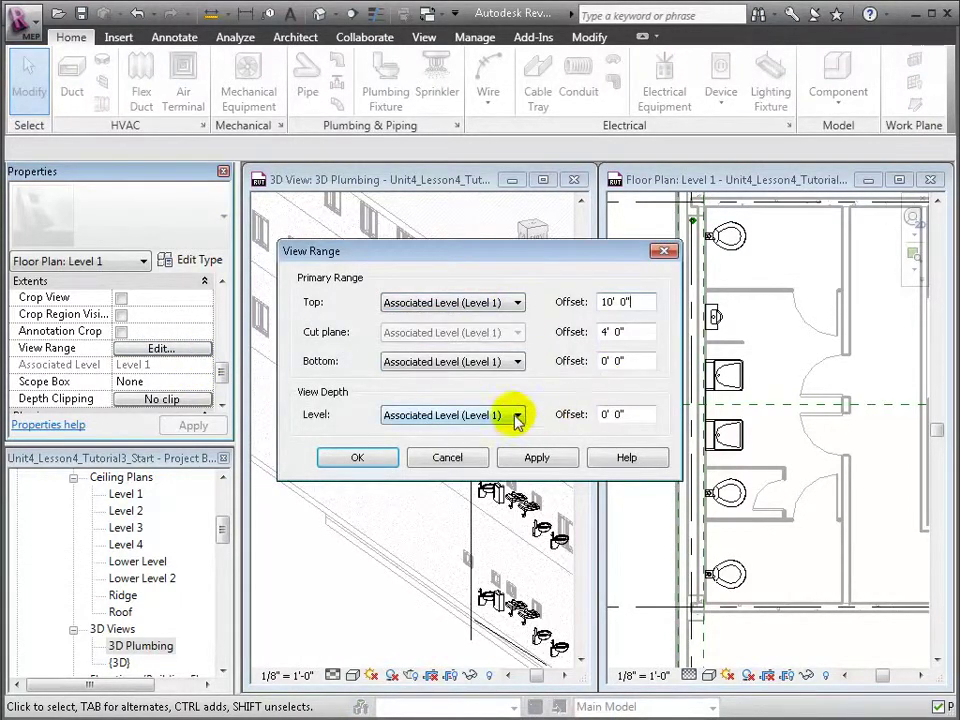
click(517, 415)
click(485, 445)
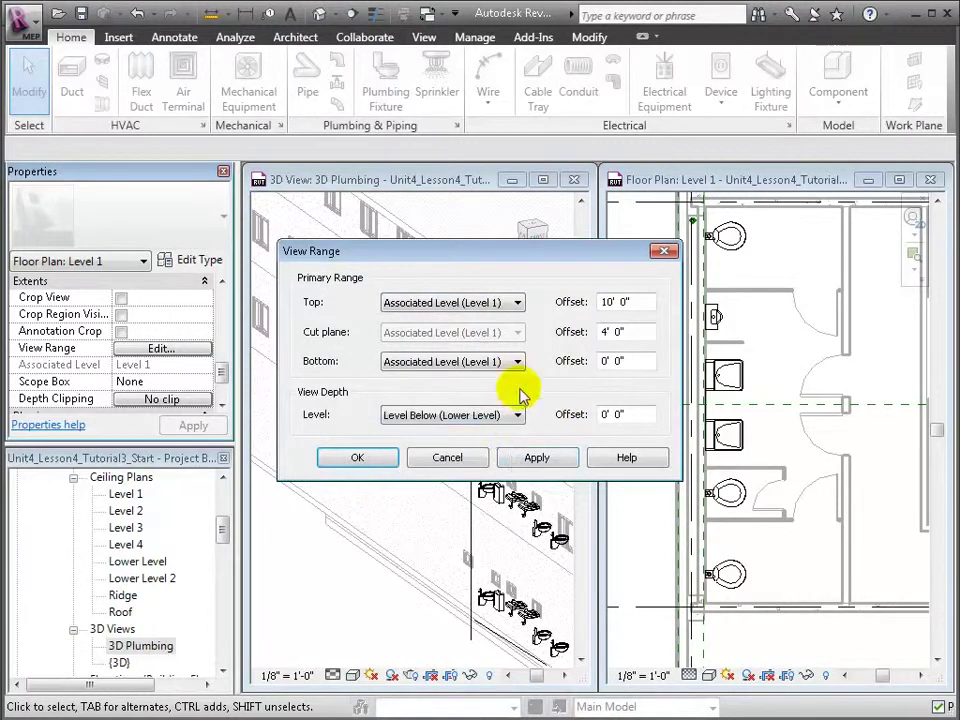
click(536, 456)
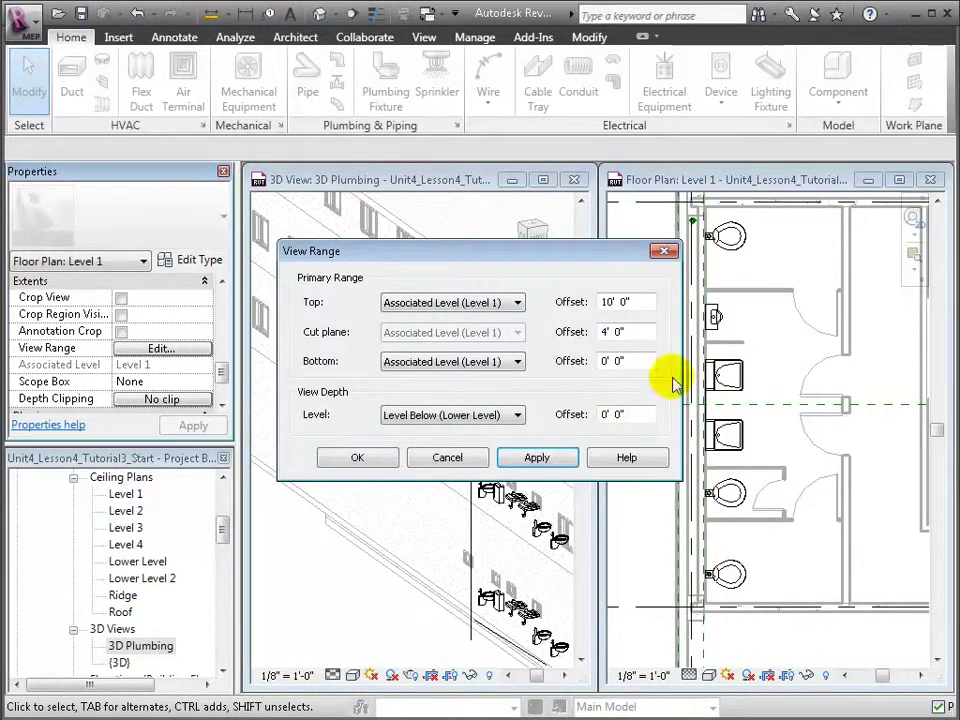
click(378, 458)
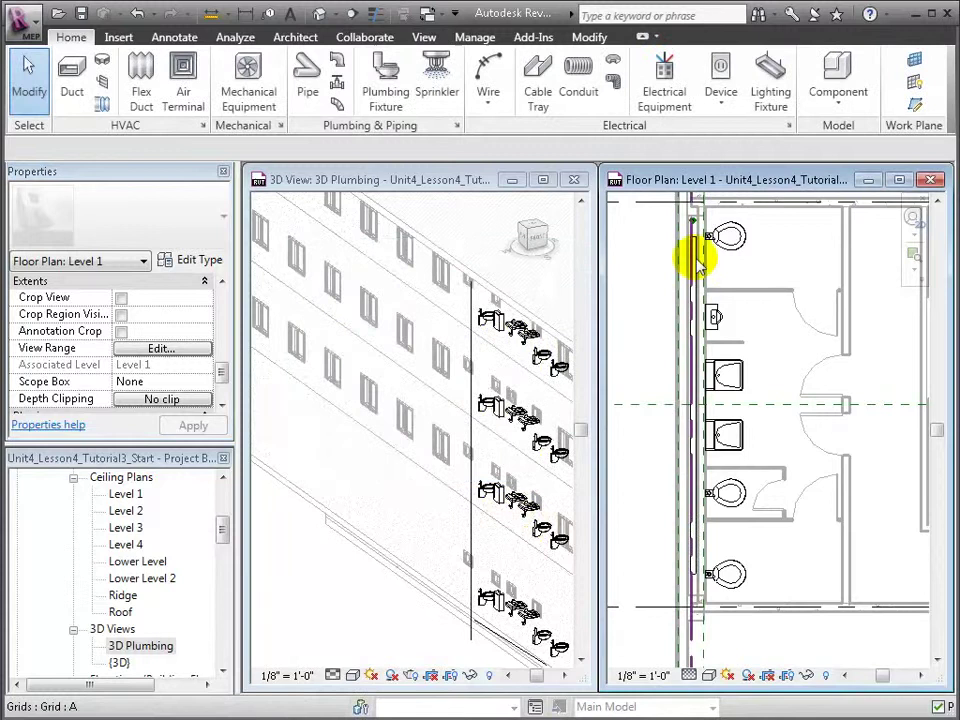
Step: Drag the sloped branch pipe's end grip down to the bottom water closet
scroll(672, 347, up, 1)
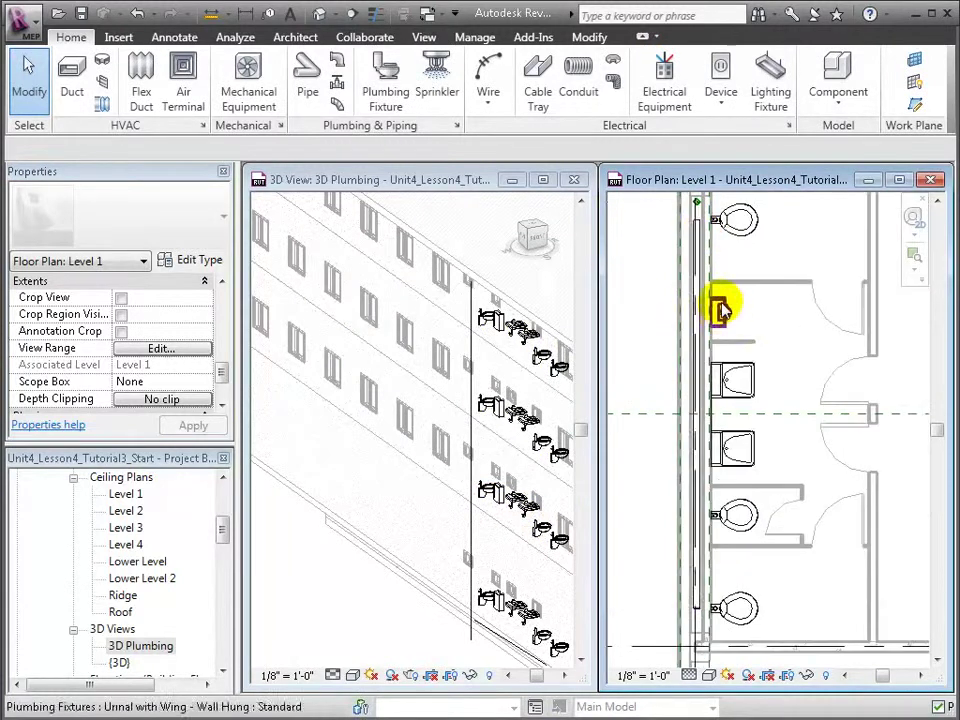
click(705, 232)
drag(696, 607, 702, 603)
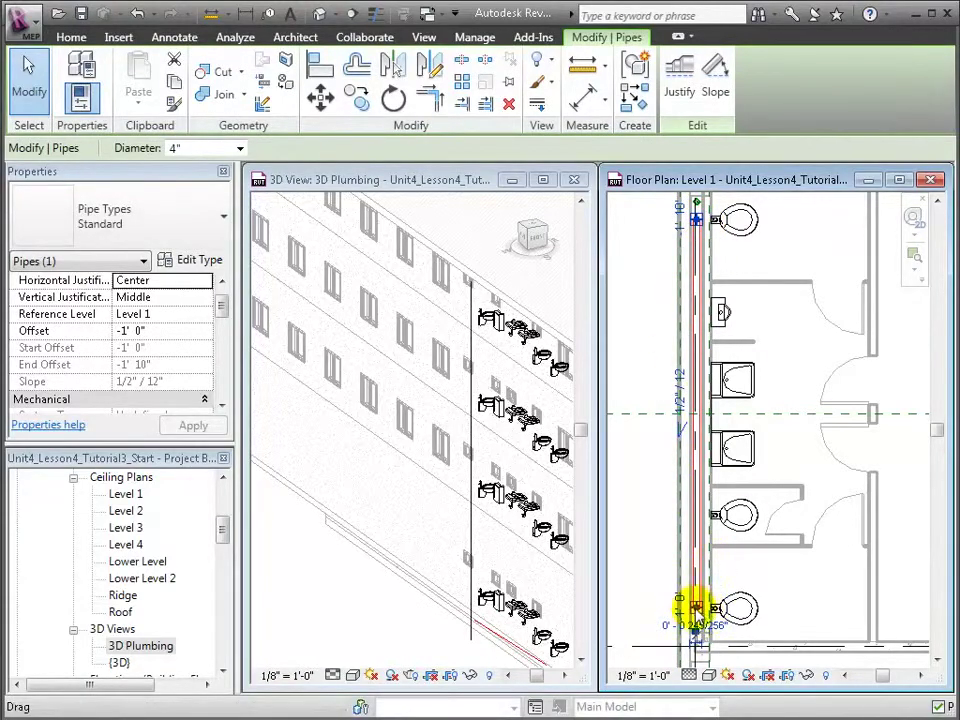
drag(696, 607, 694, 617)
drag(694, 617, 697, 617)
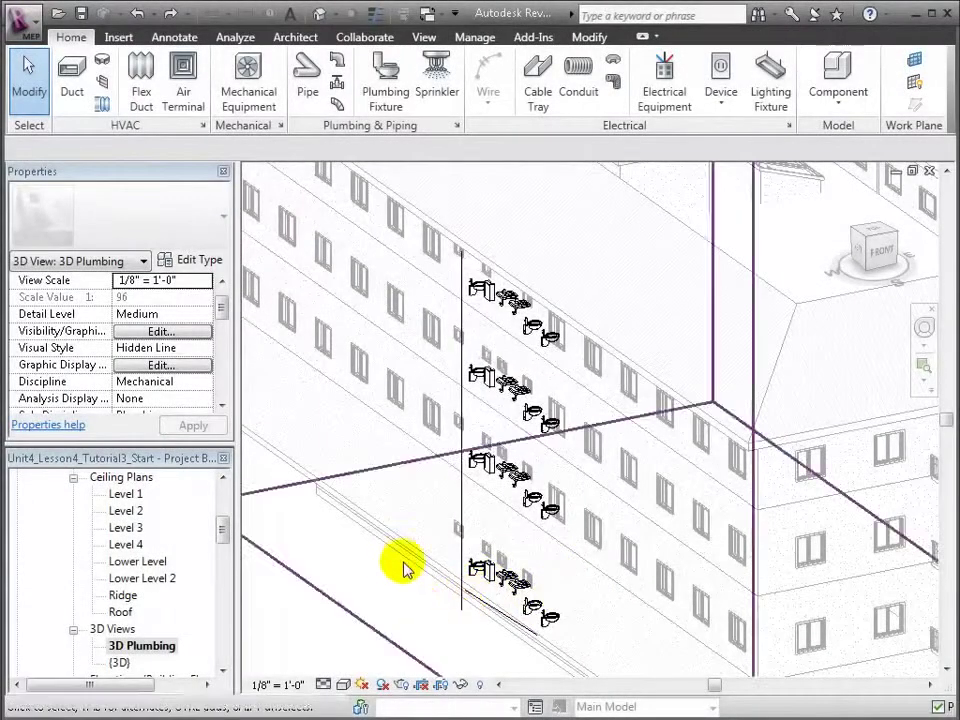
Step: Orbit the 3D Plumbing view to a side angle and set it to Fine detail
shift+middle_drag(403, 568, 536, 574)
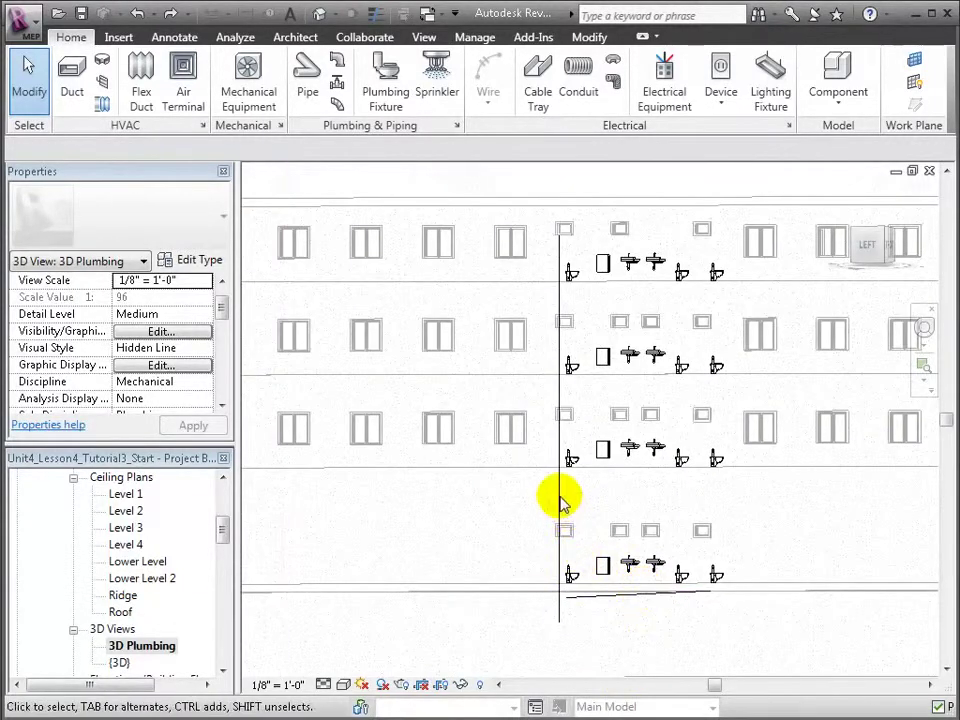
click(346, 686)
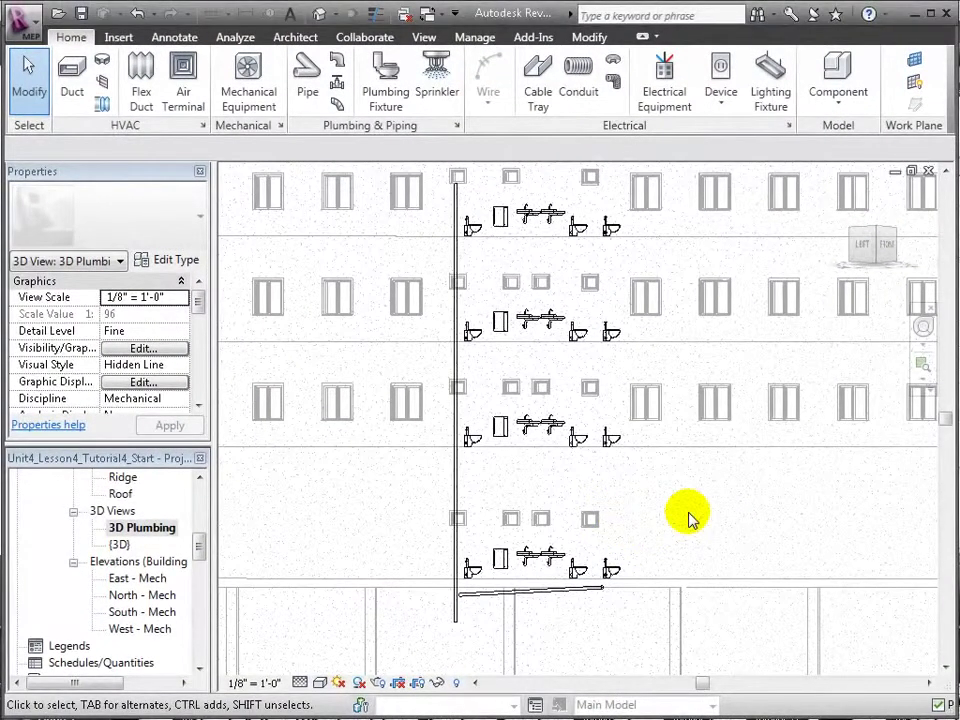
Step: Turn off the linked architectural model under Revit Links in Visibility/Graphics (VG)
key(v)
key(g)
click(497, 116)
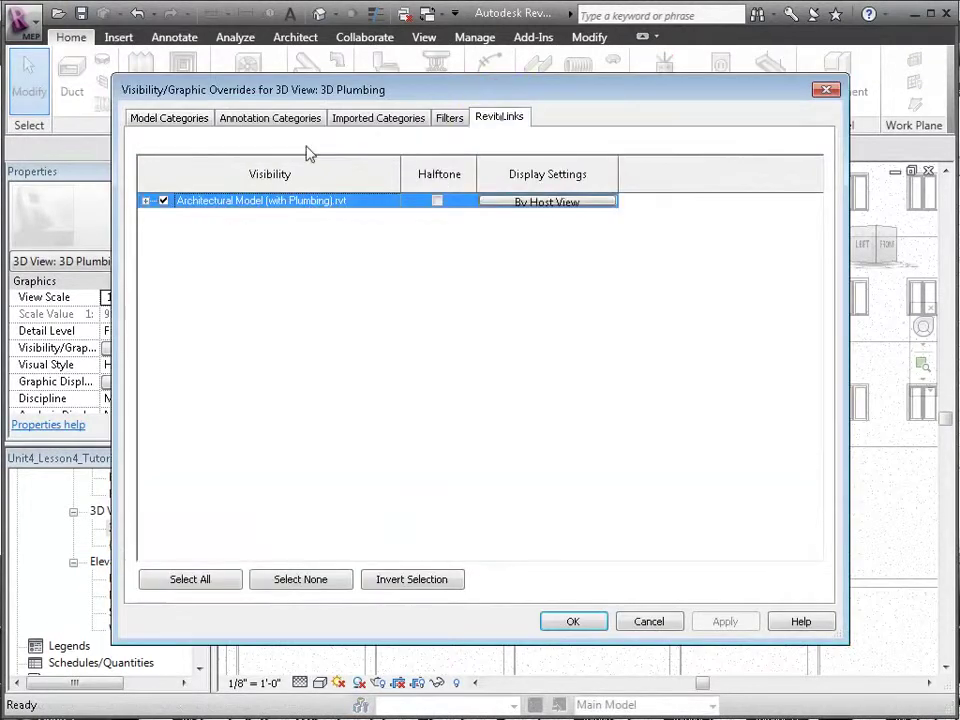
click(164, 201)
click(737, 621)
click(590, 625)
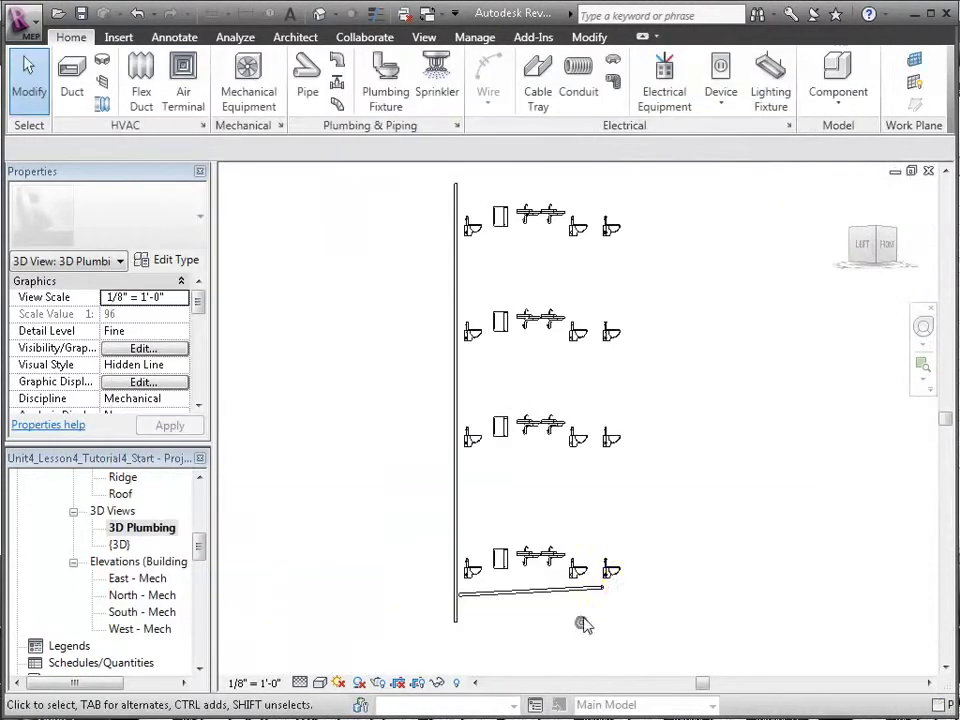
Step: Zoom region onto the lowest fixtures and select the sloped branch pipe
scroll(621, 563, up, 2)
middle_drag(643, 546, 649, 514)
click(565, 568)
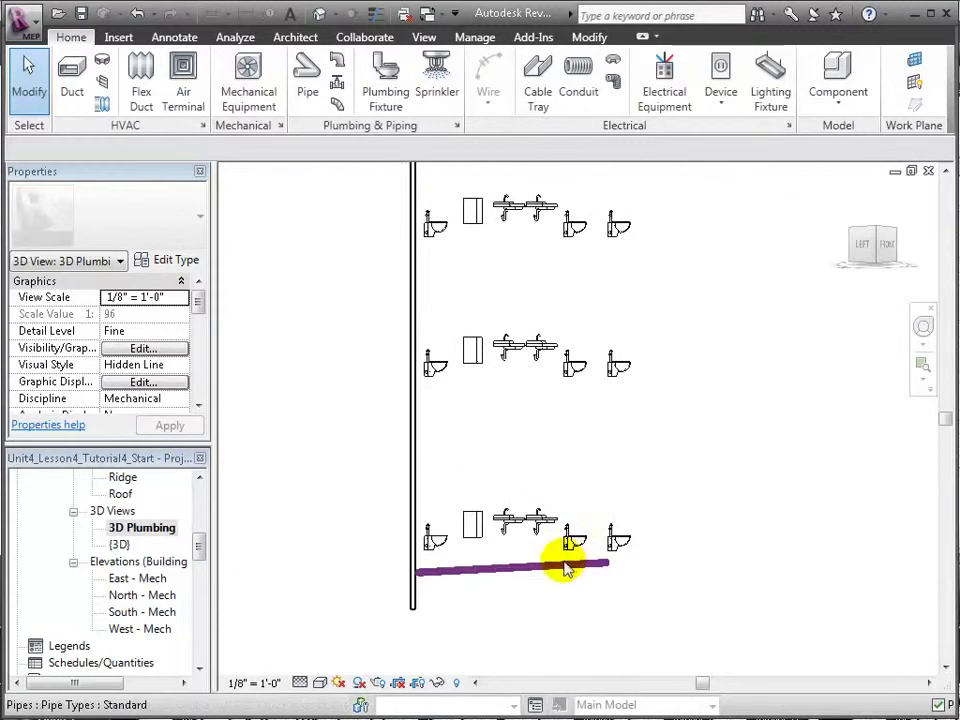
key(z)
key(r)
drag(358, 521, 650, 590)
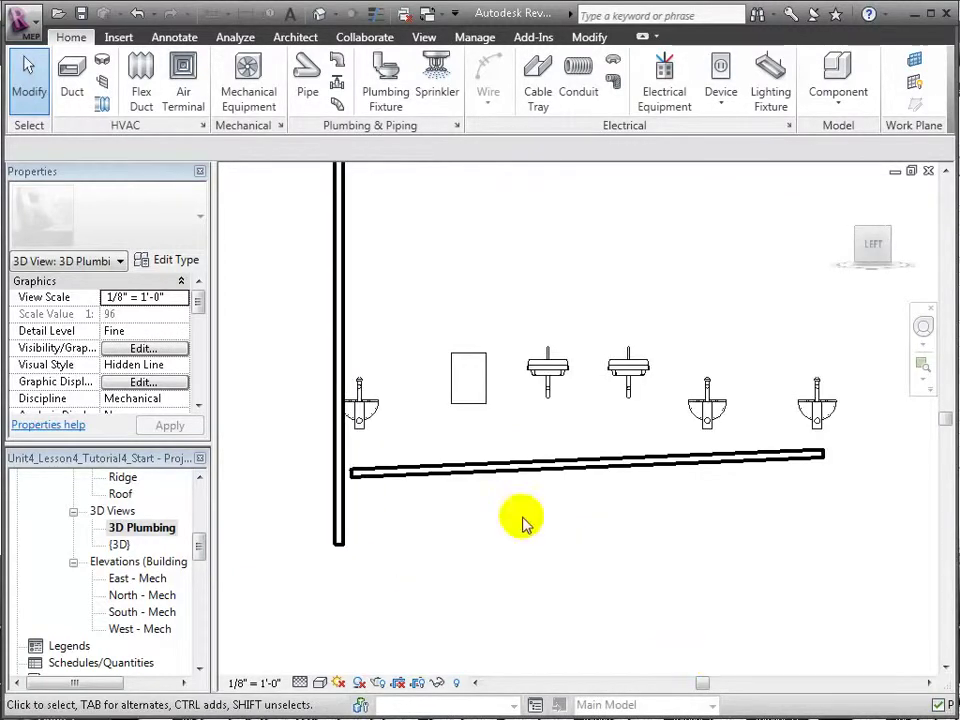
click(381, 471)
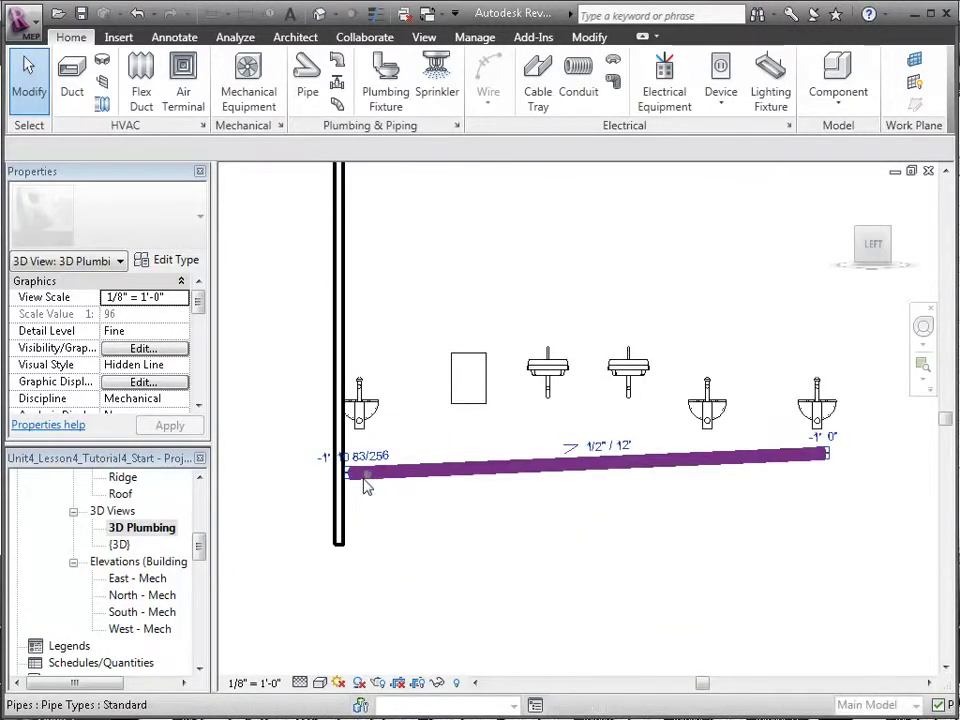
Step: Drag the sloped branch pipe's left end onto the 4" riser so it joins with a tee fitting
click(365, 484)
scroll(354, 490, up, 5)
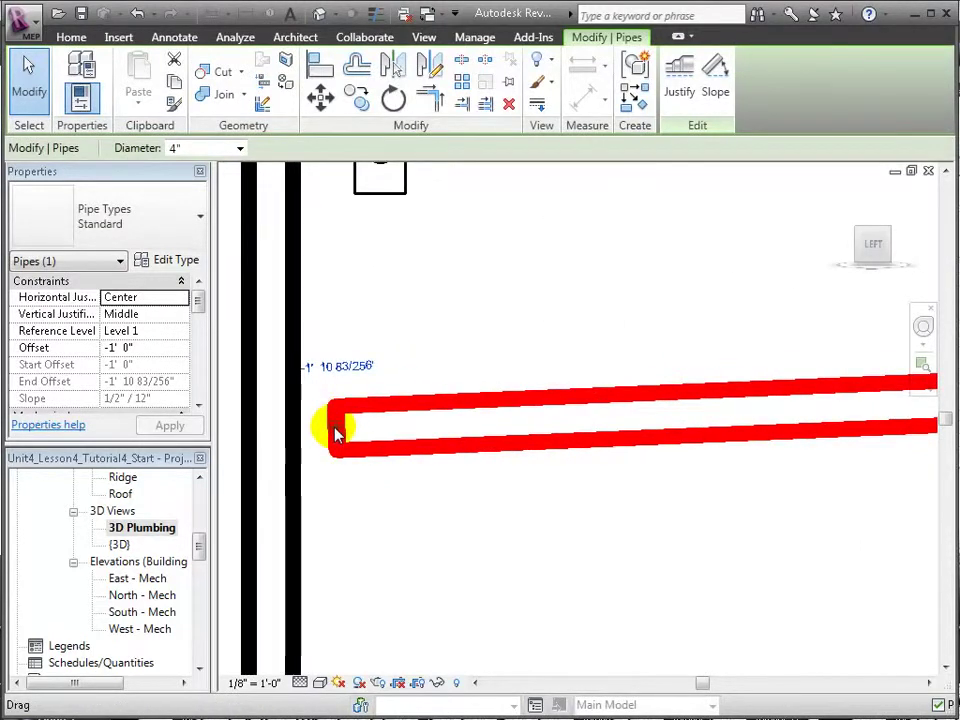
drag(336, 434, 270, 428)
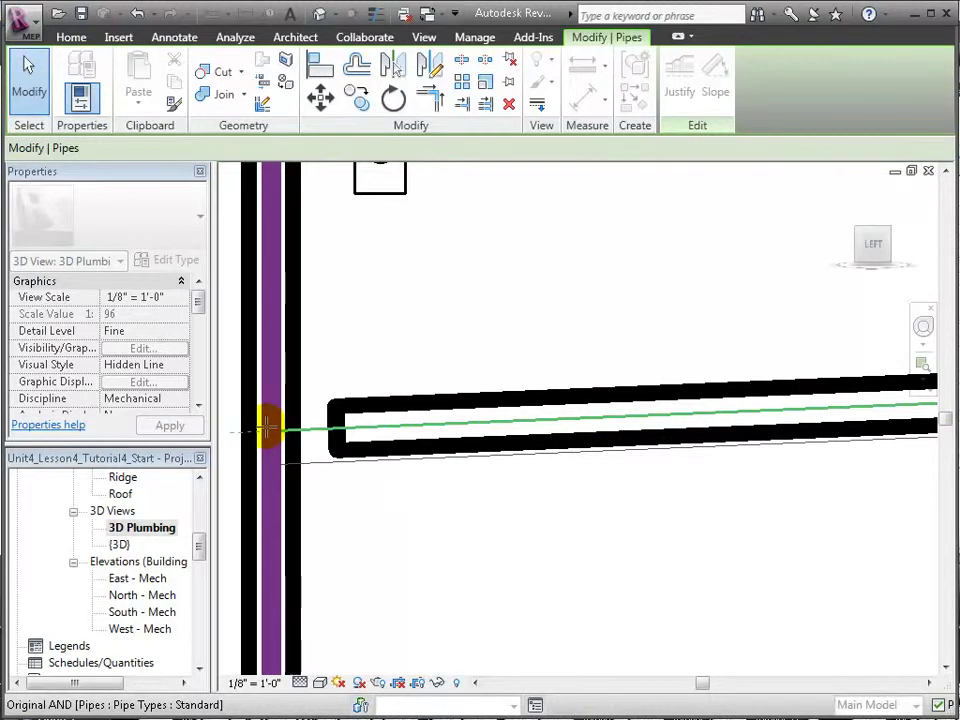
drag(268, 428, 268, 428)
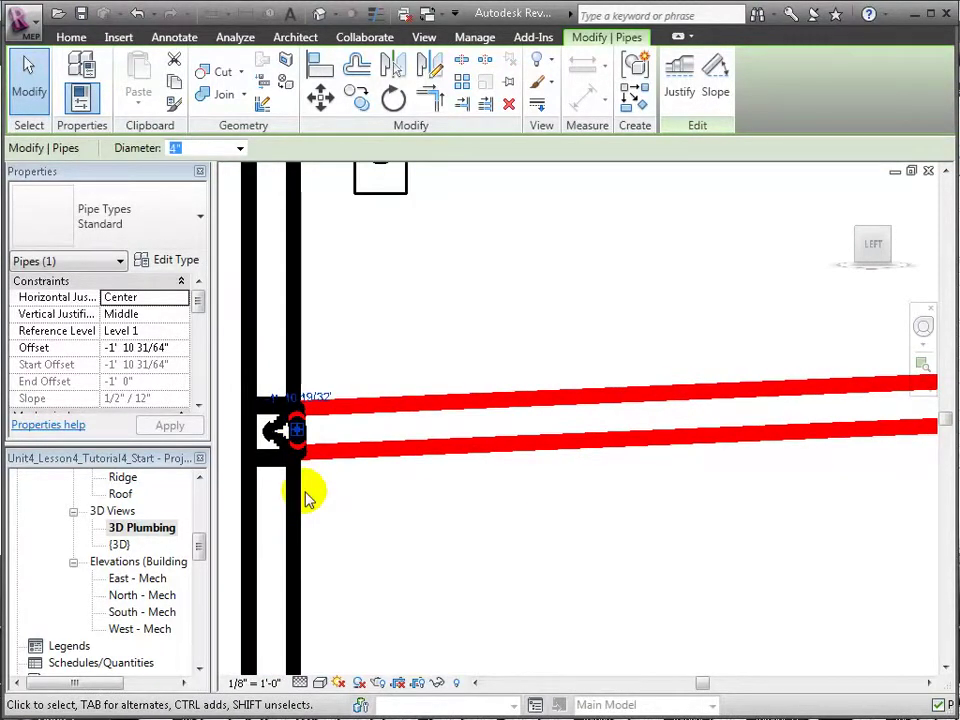
Step: Set the 3D Plumbing view to Shaded with Edges and zoom out to frame the branch
click(317, 683)
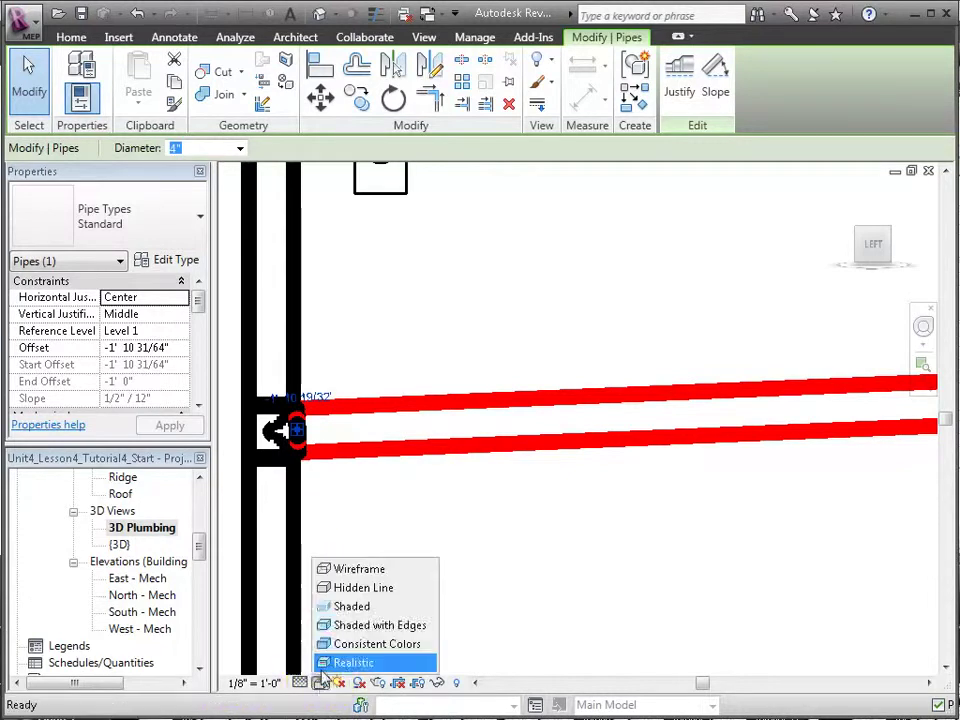
click(332, 624)
scroll(310, 560, down, 3)
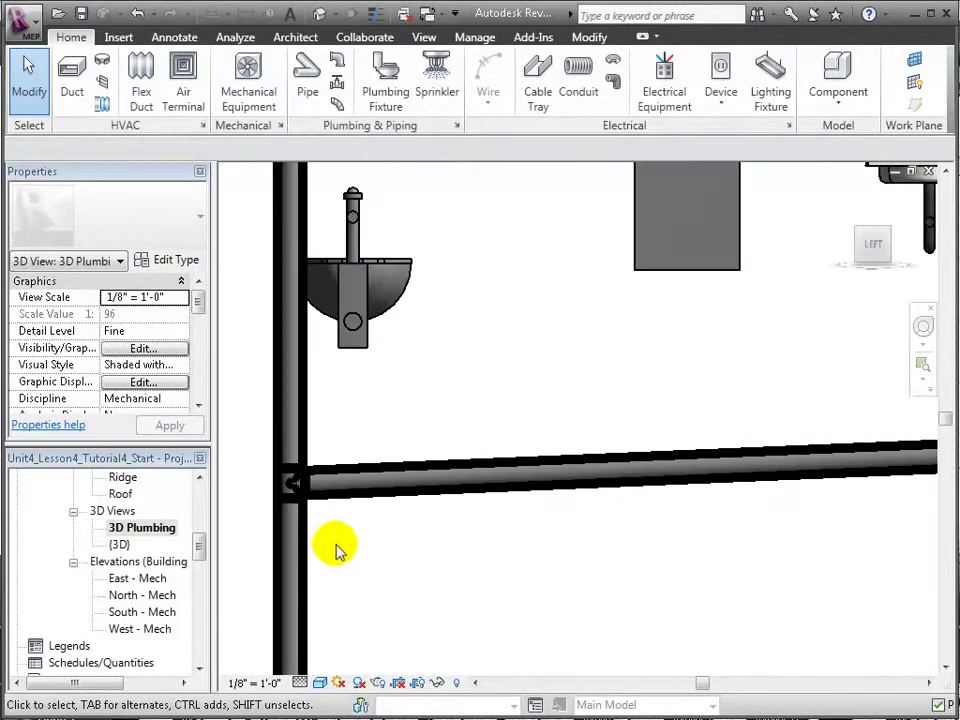
scroll(353, 625, down, 1)
middle_drag(653, 606, 675, 606)
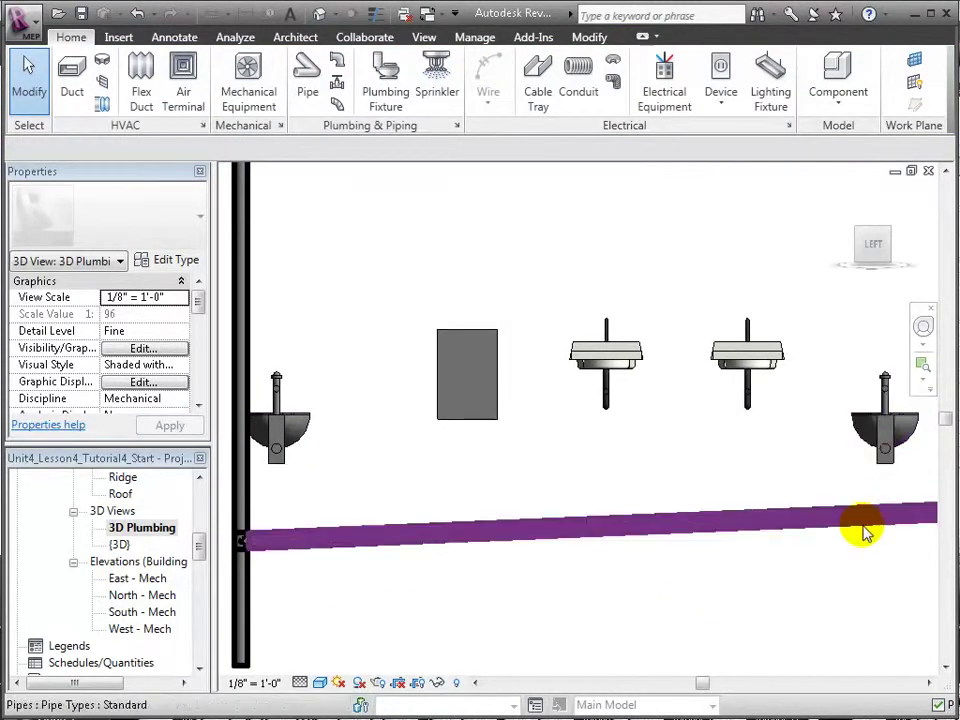
Step: Connect the end water closet's 4" Connector 2 Sanitary outlet into the sloped branch pipe
click(875, 450)
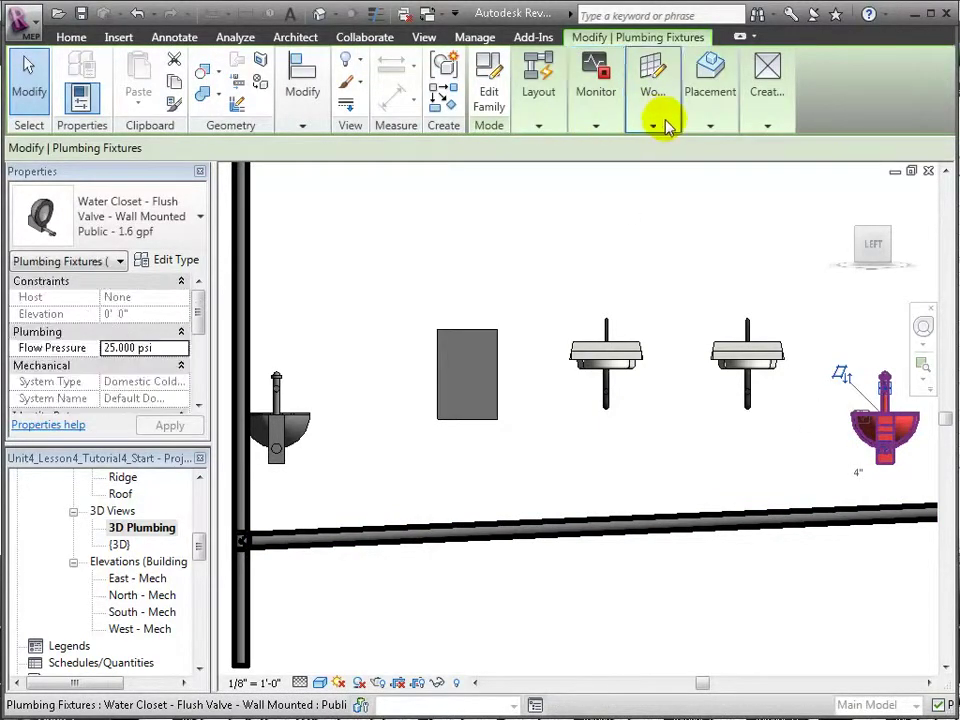
click(538, 126)
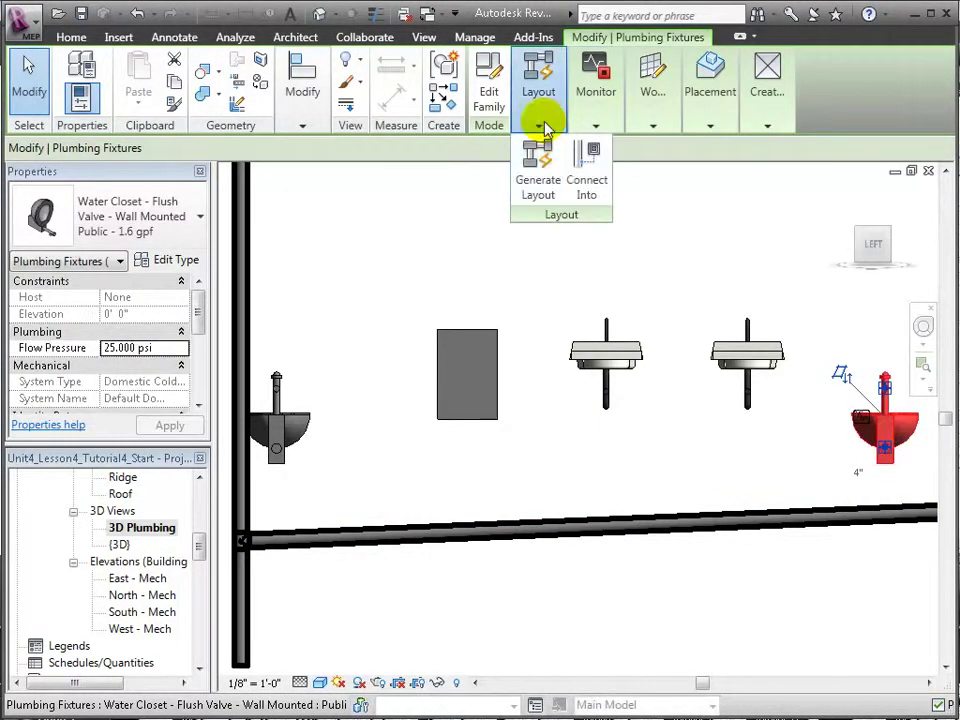
click(588, 186)
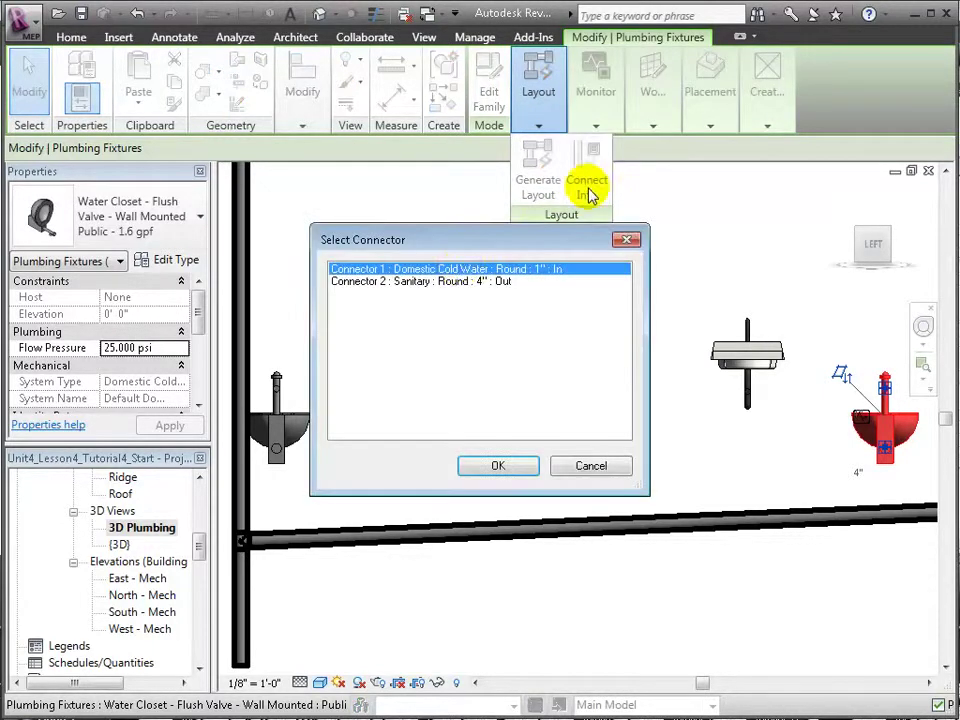
click(410, 283)
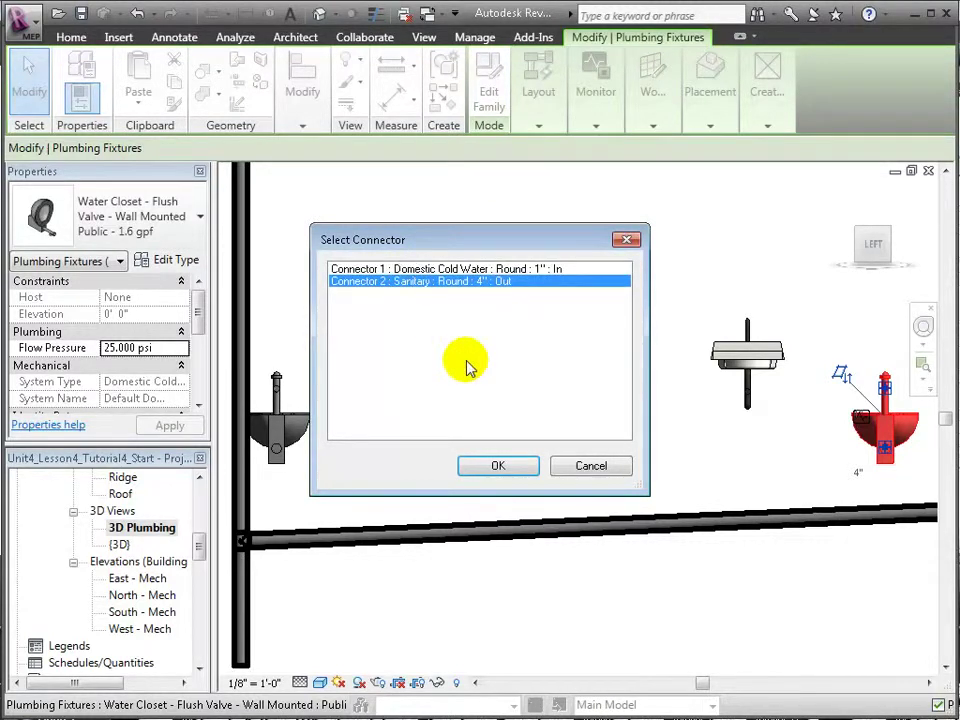
click(497, 467)
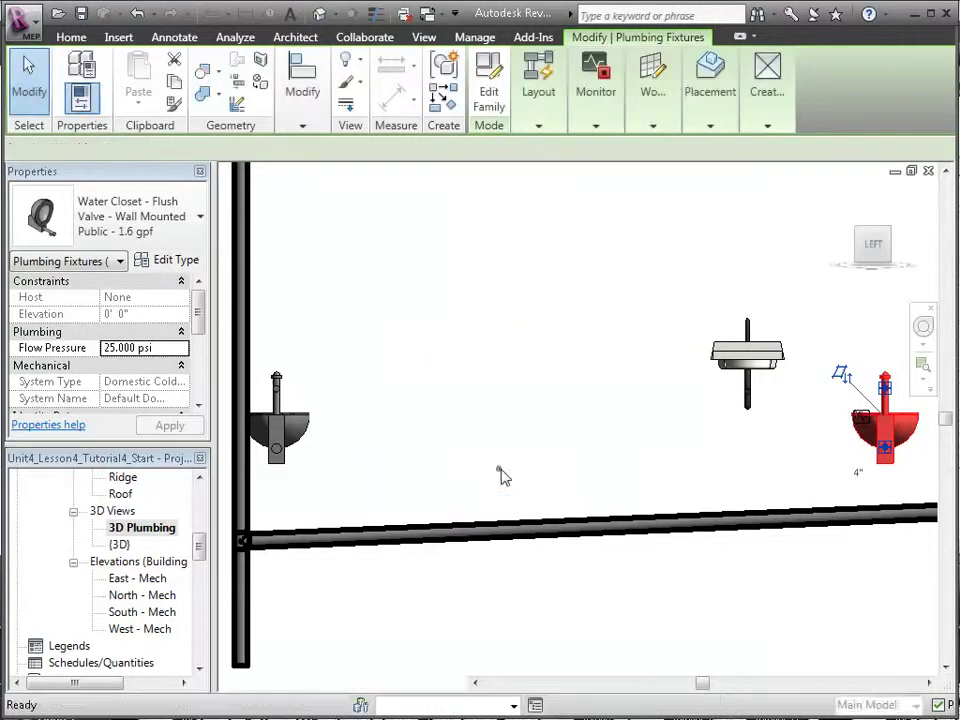
click(843, 530)
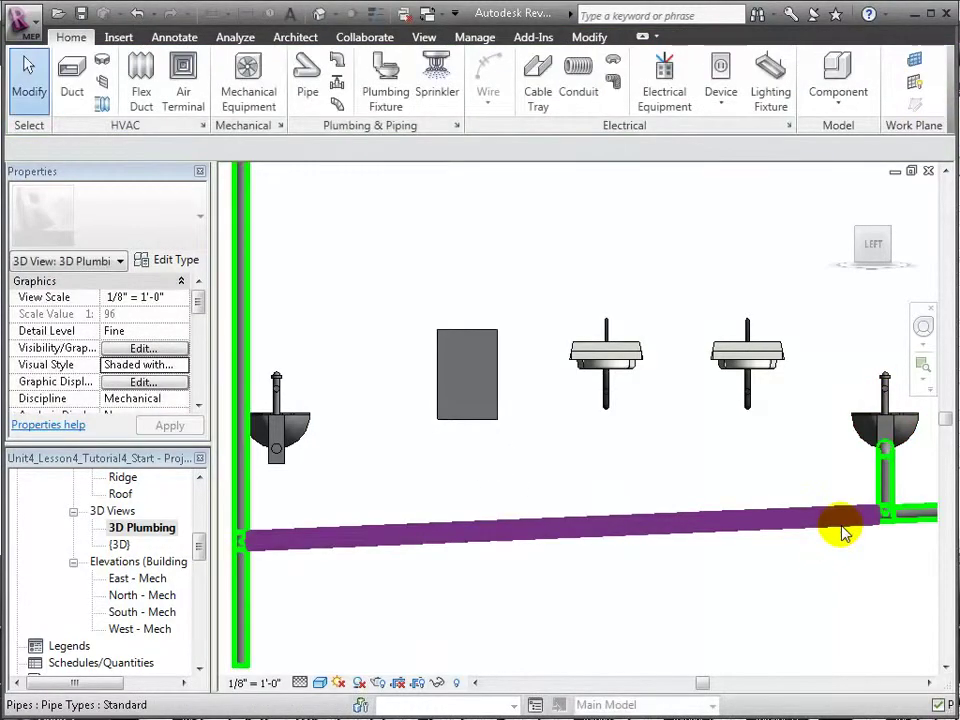
shift+middle_drag(842, 531, 745, 550)
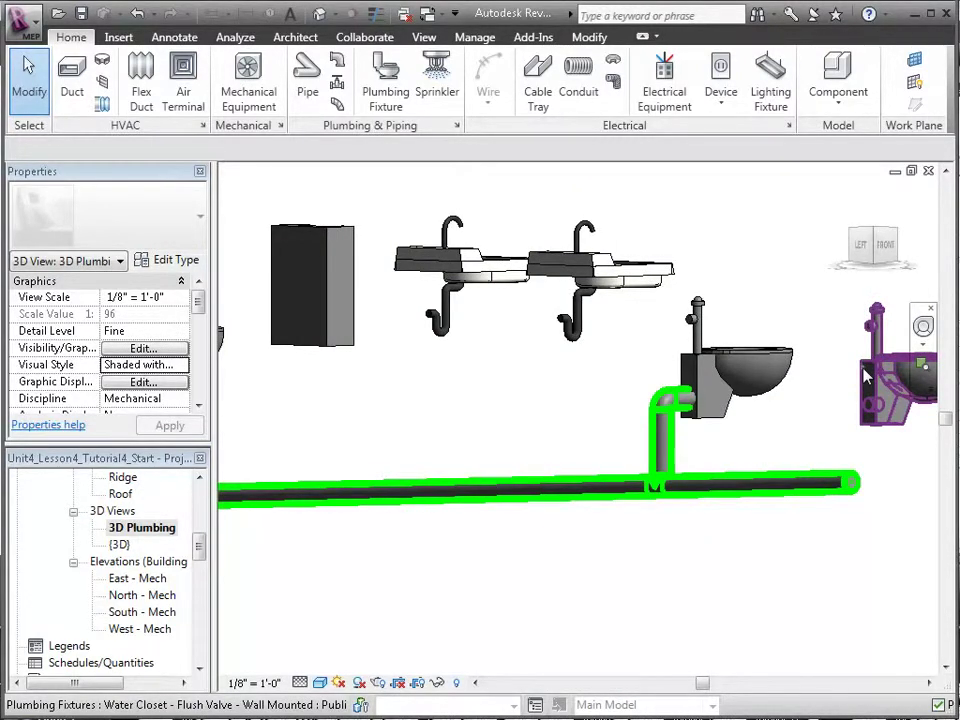
Step: Connect the second water closet's sanitary outlet into the sloped branch pipe
click(866, 375)
click(538, 100)
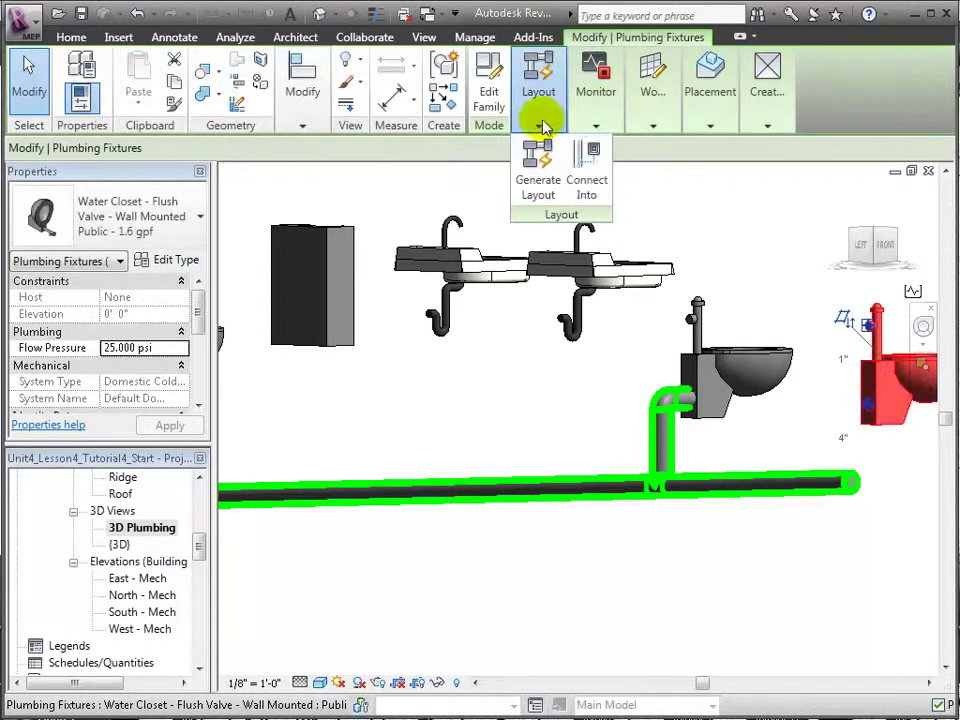
click(579, 183)
click(456, 281)
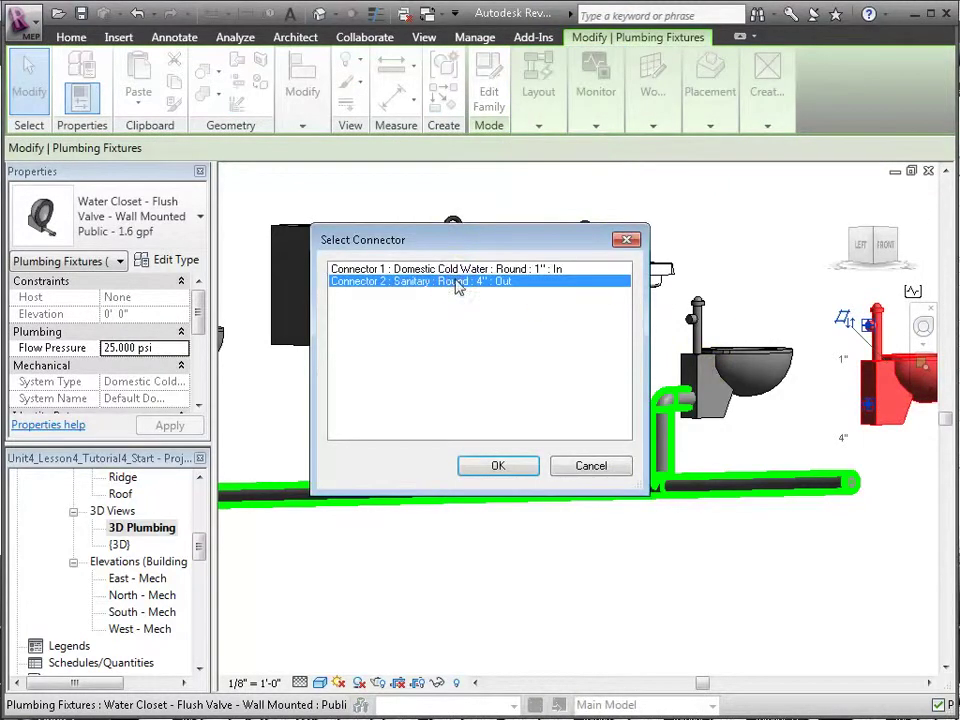
click(506, 462)
click(802, 497)
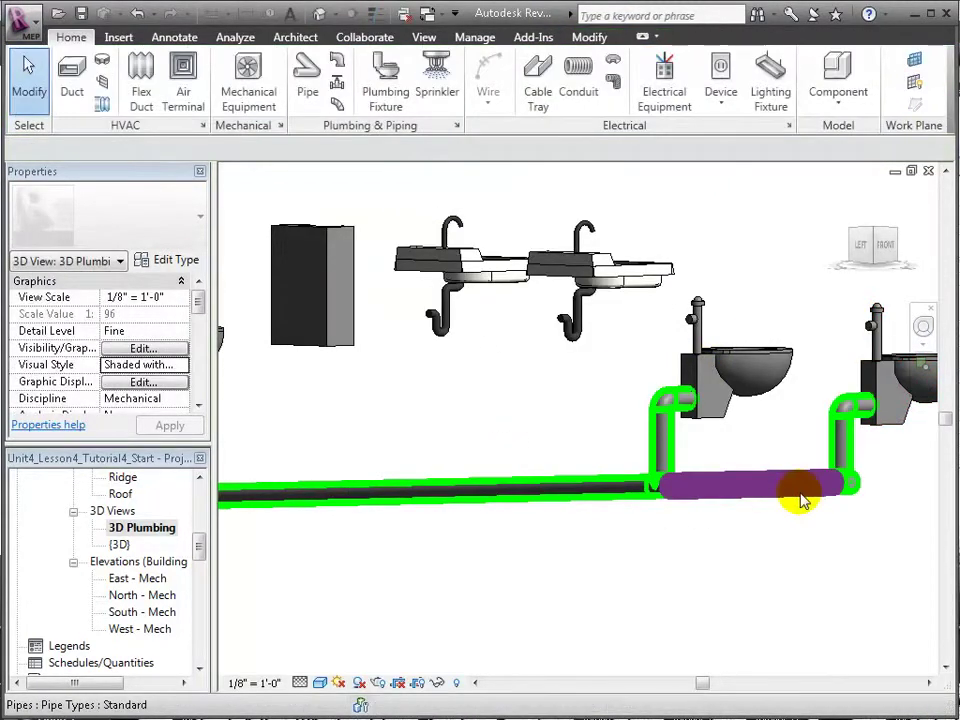
Step: Connect the right-hand wall sink's 2" sanitary outlet into the same branch pipe
click(625, 290)
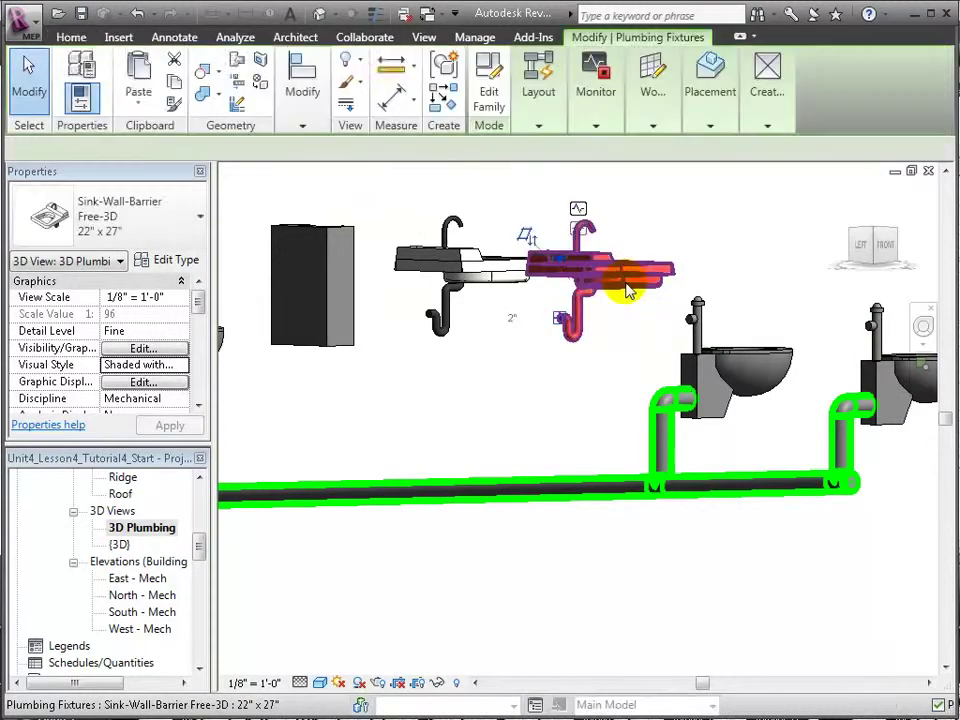
click(539, 126)
click(582, 188)
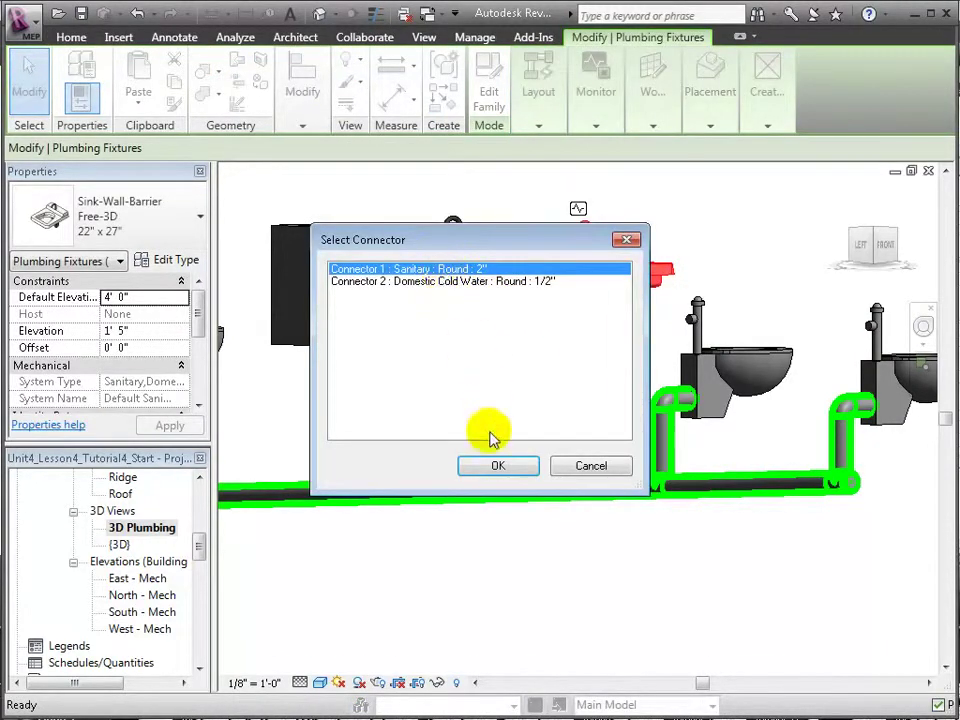
click(497, 466)
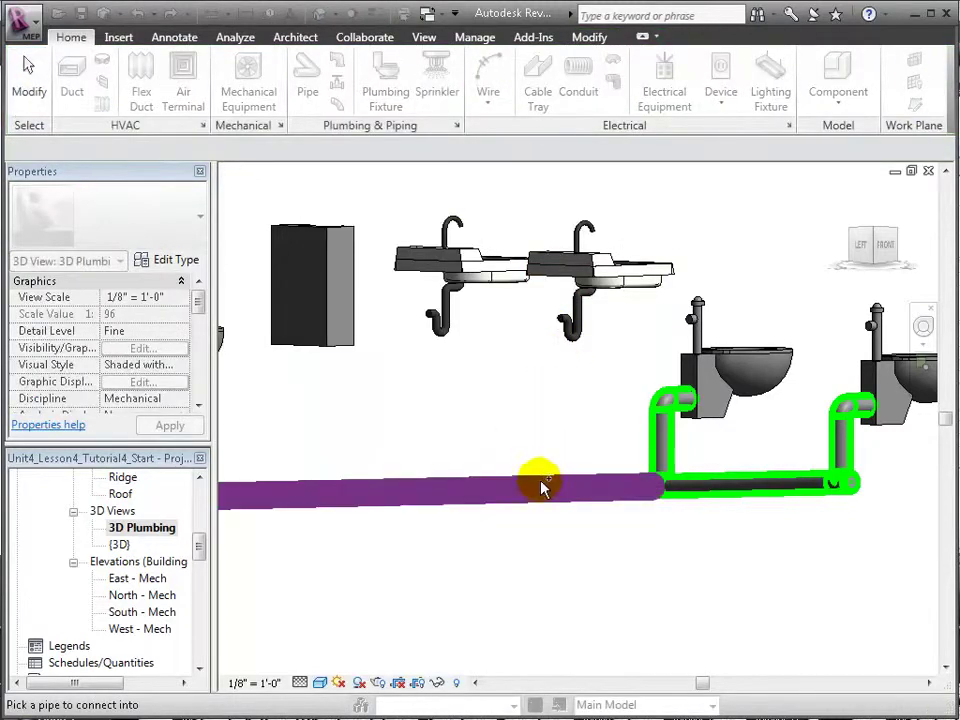
click(541, 487)
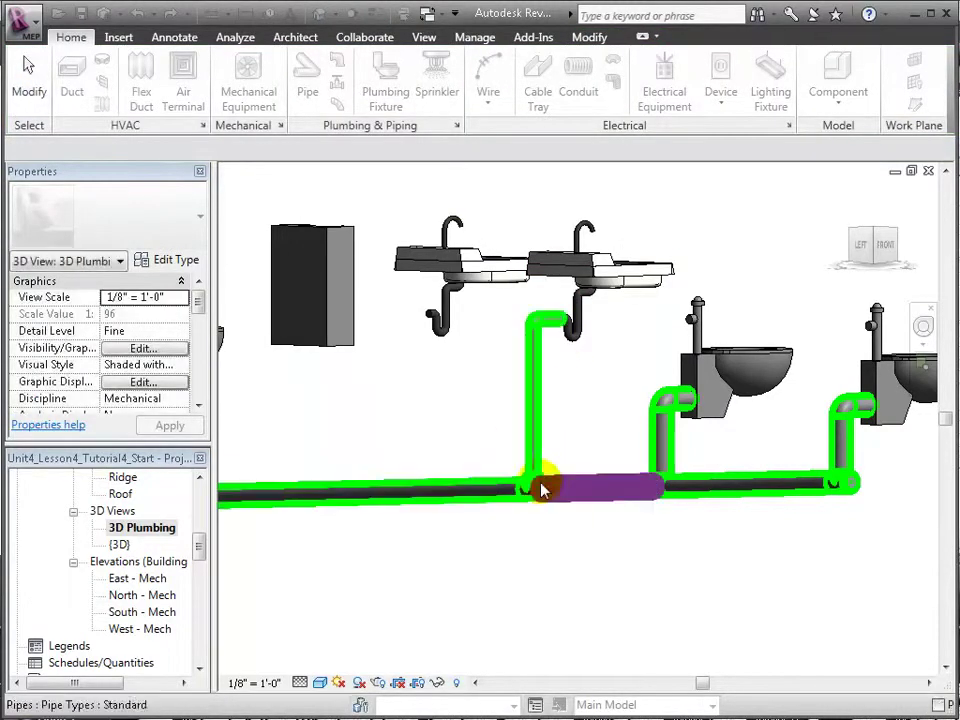
click(319, 682)
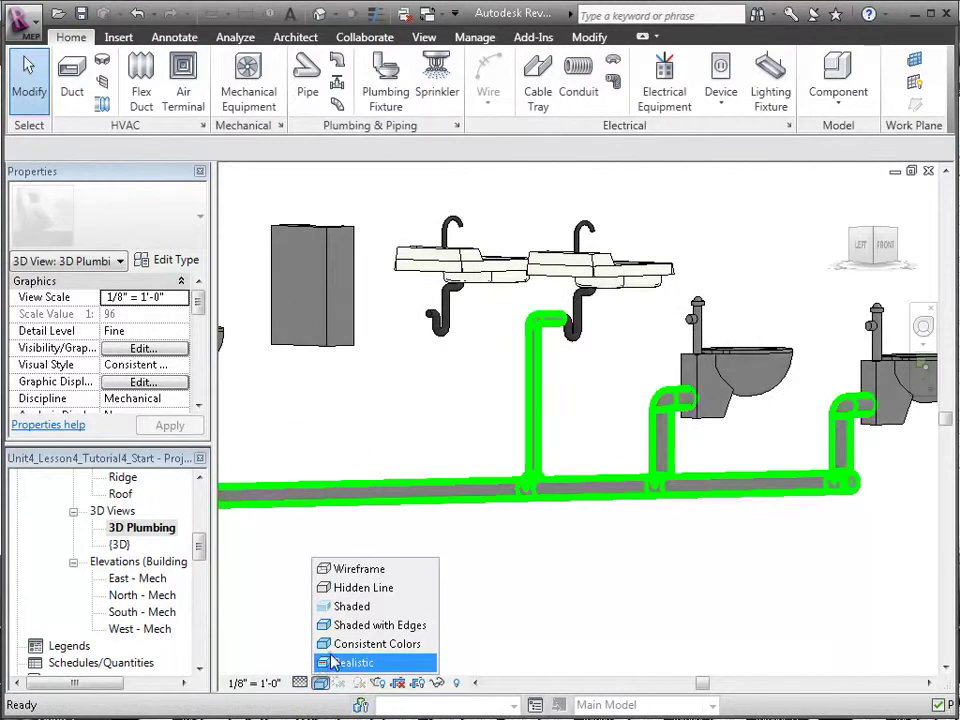
Step: Inspect the branch in Realistic style, then return to Shaded with Edges and select the branch pipe
click(333, 661)
shift+middle_drag(621, 609, 700, 590)
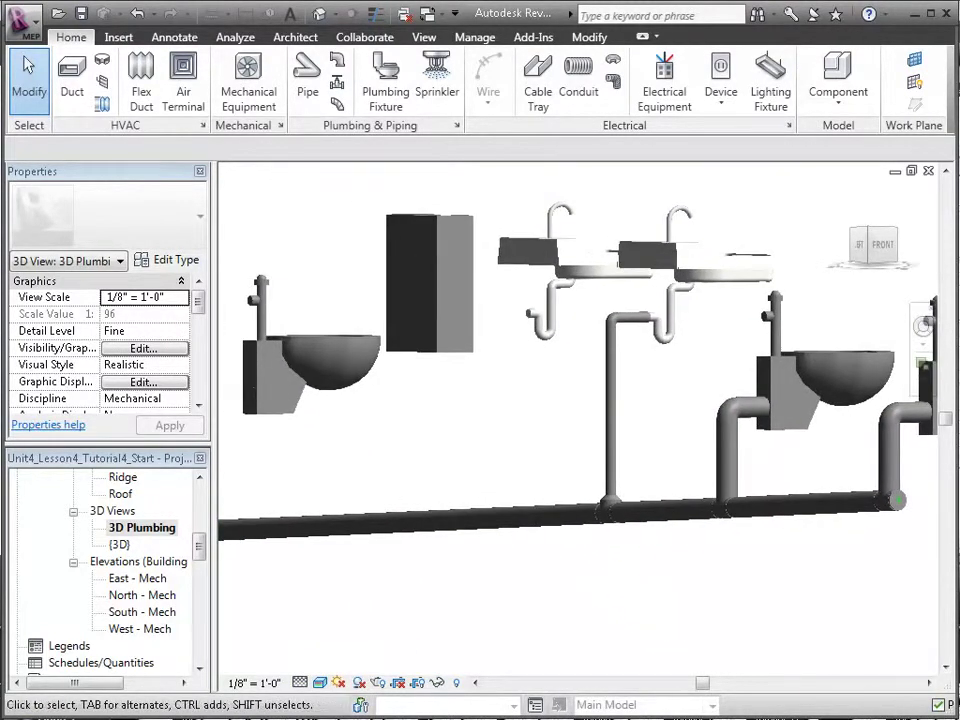
scroll(575, 525, down, 3)
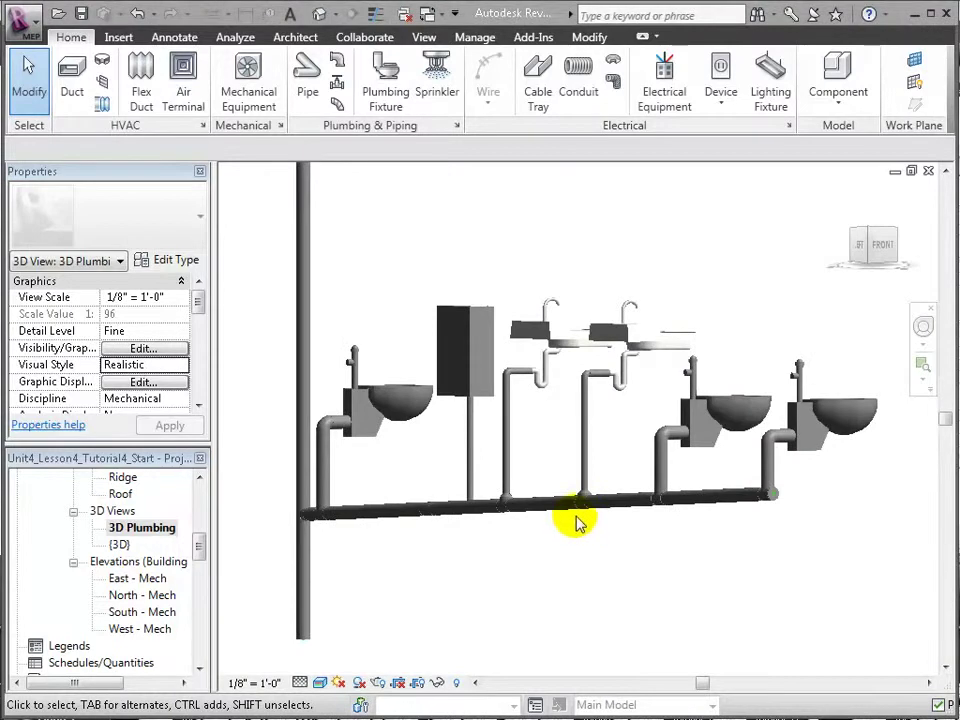
click(319, 682)
click(348, 626)
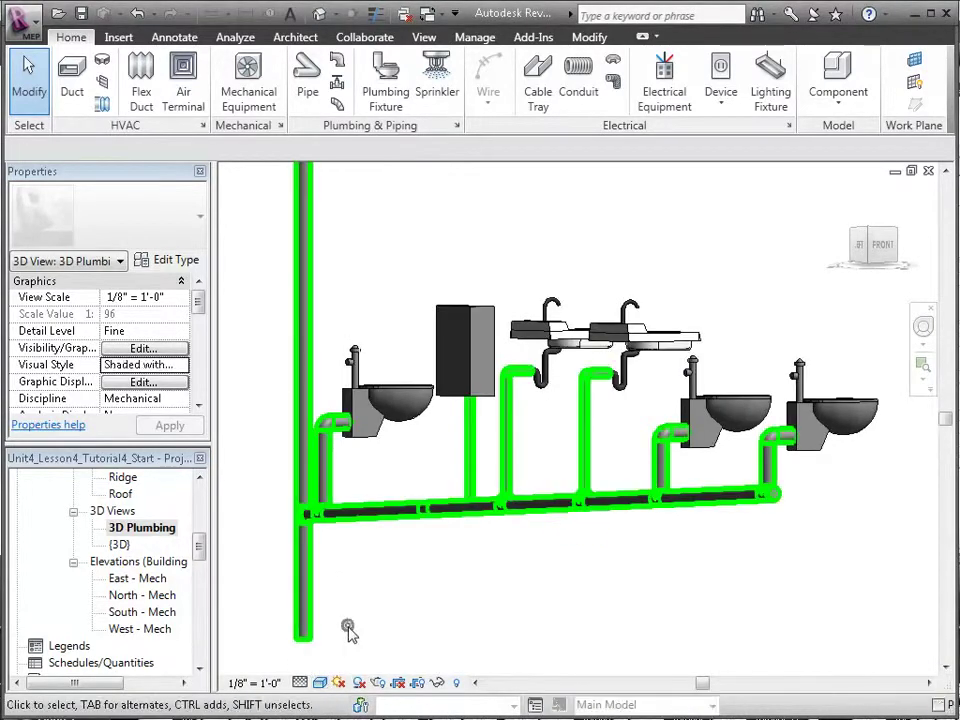
click(525, 508)
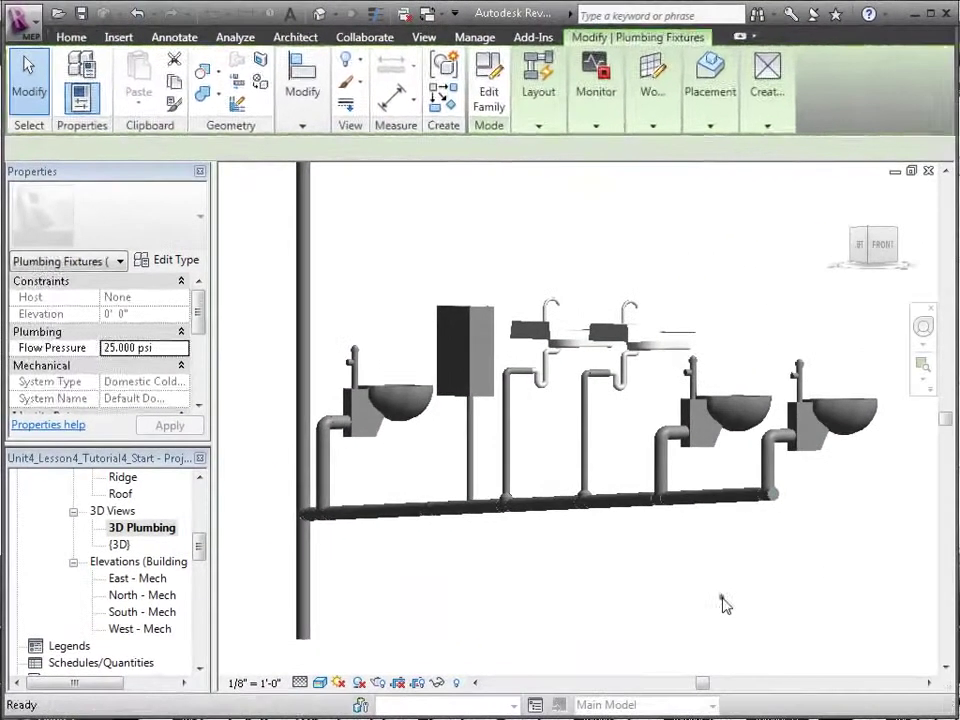
Step: Window-select all plumbing and filter the selection down to the 24 Plumbing Fixtures
click(724, 604)
scroll(724, 604, down, 3)
scroll(724, 604, down, 3)
drag(690, 600, 510, 180)
click(742, 88)
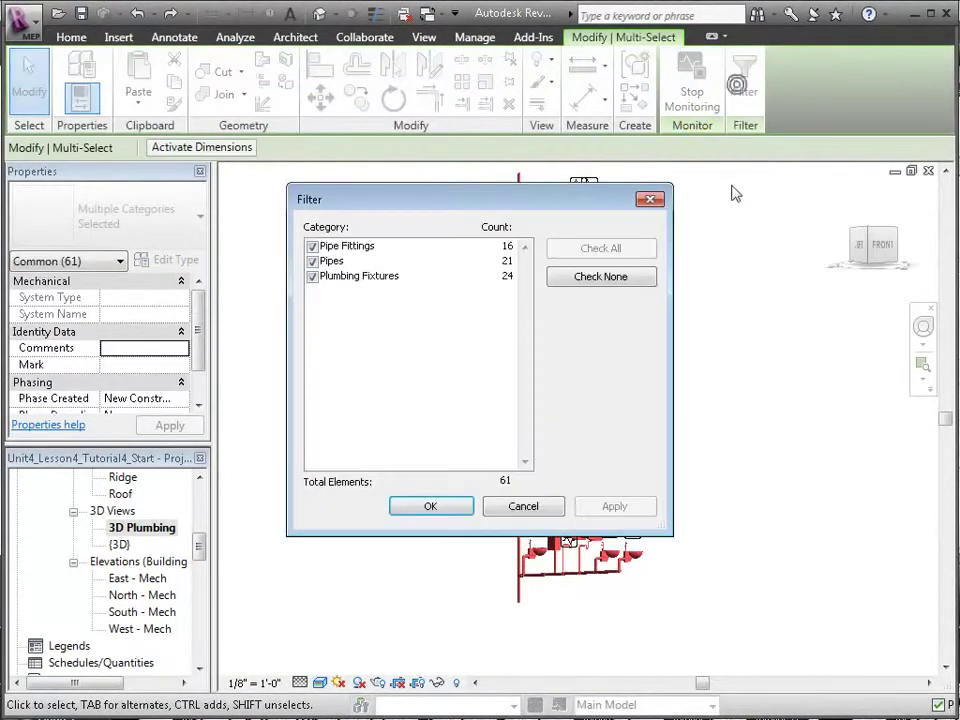
click(627, 272)
click(312, 276)
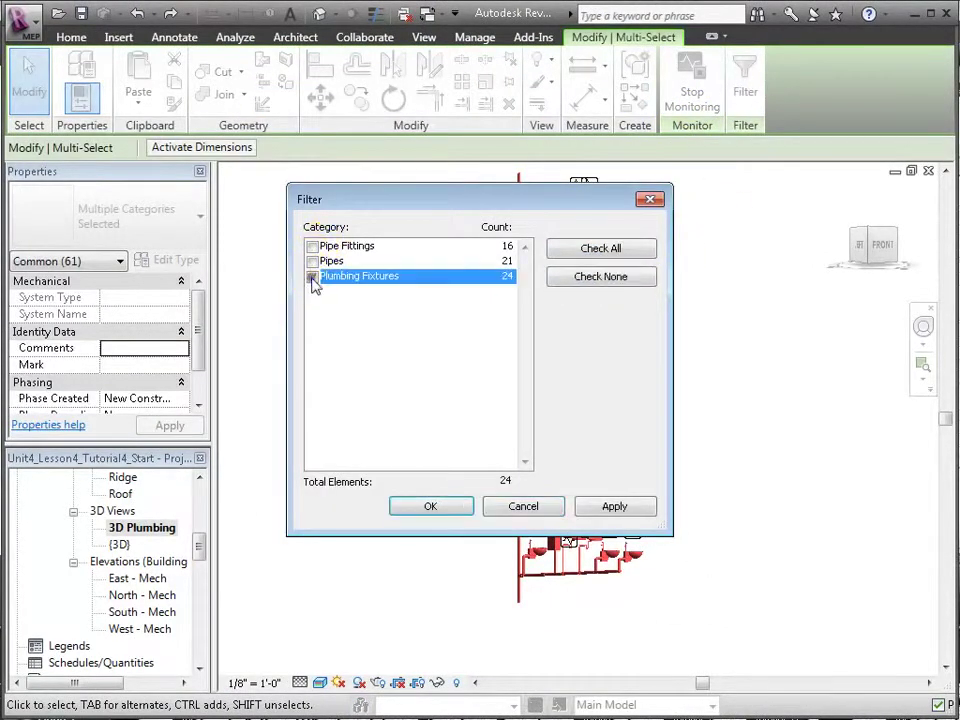
click(626, 512)
click(430, 506)
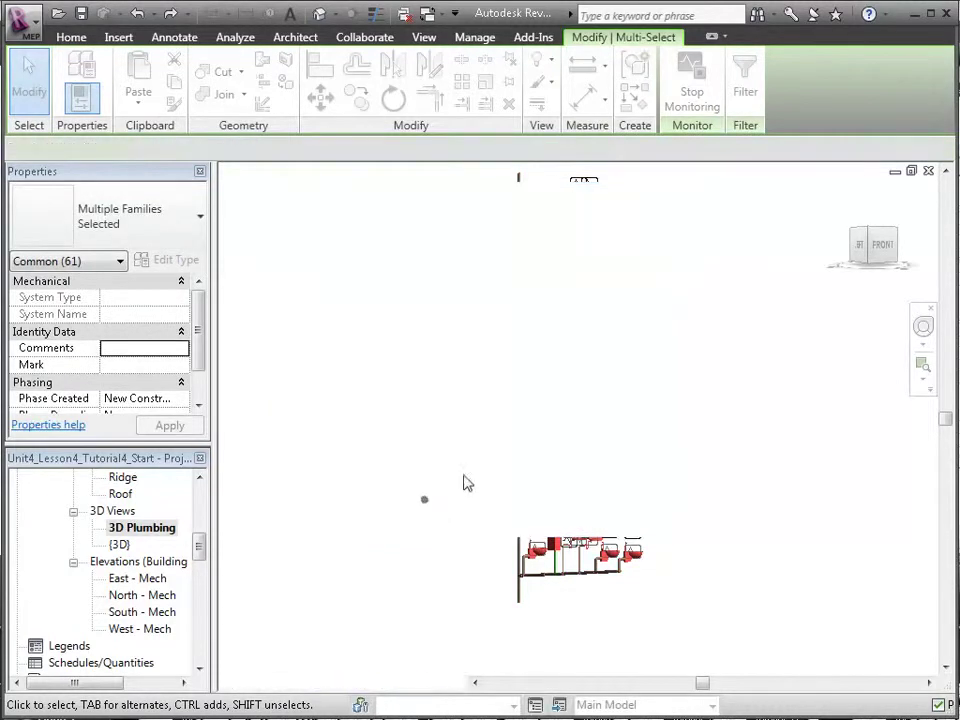
Step: Create a Sanitary piping system, Sanitary 1, from the selected fixtures
click(902, 122)
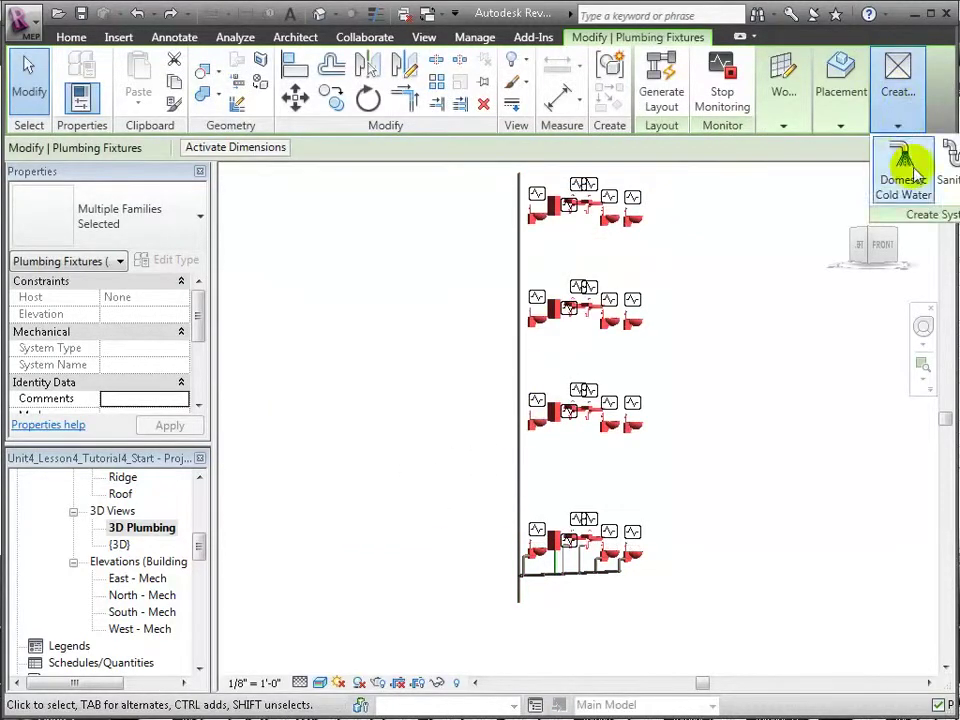
click(950, 175)
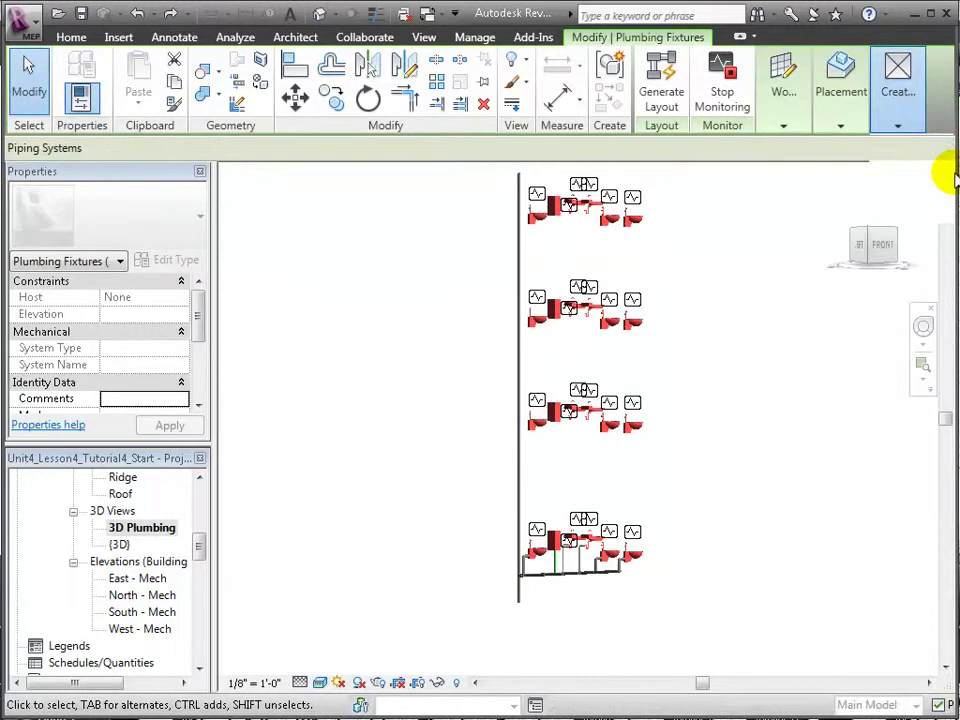
click(385, 211)
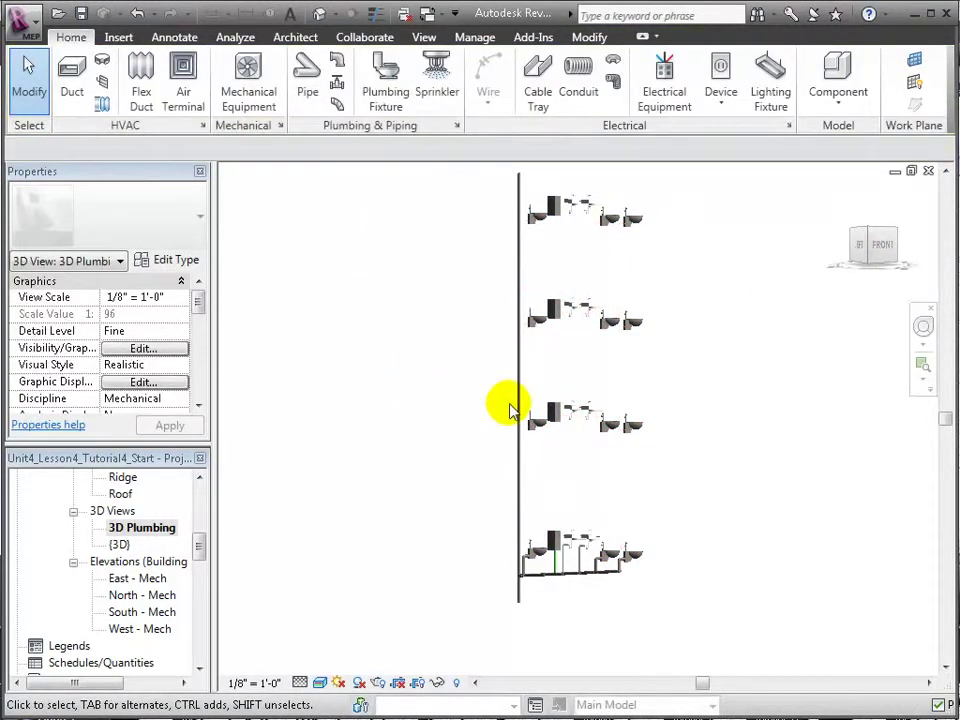
Step: Show the System Browser from the View tab's User Interface menu
click(426, 37)
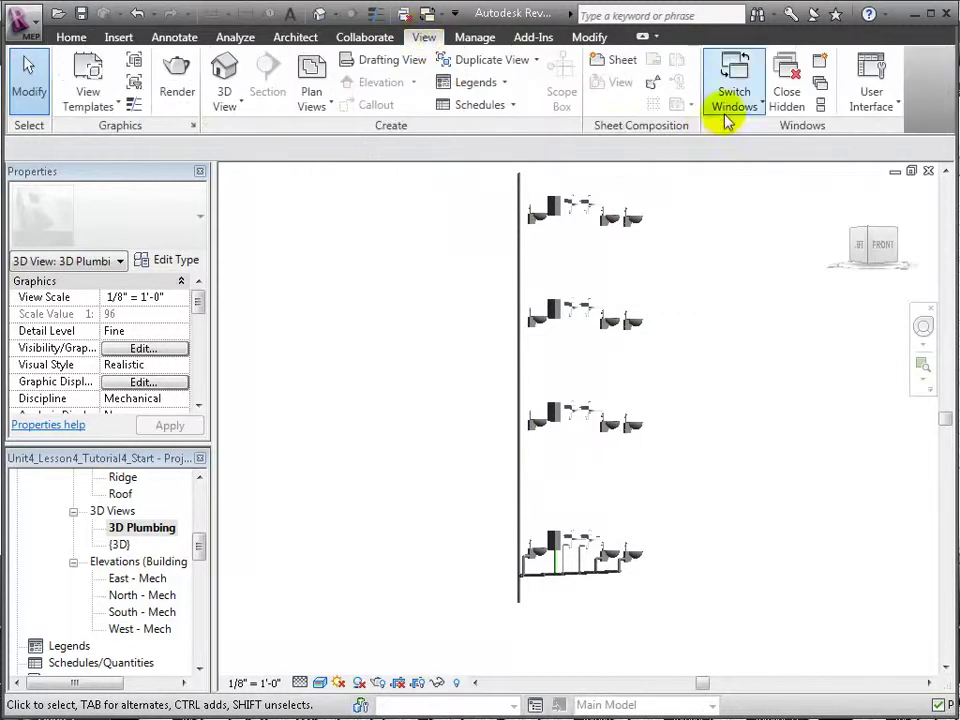
click(870, 118)
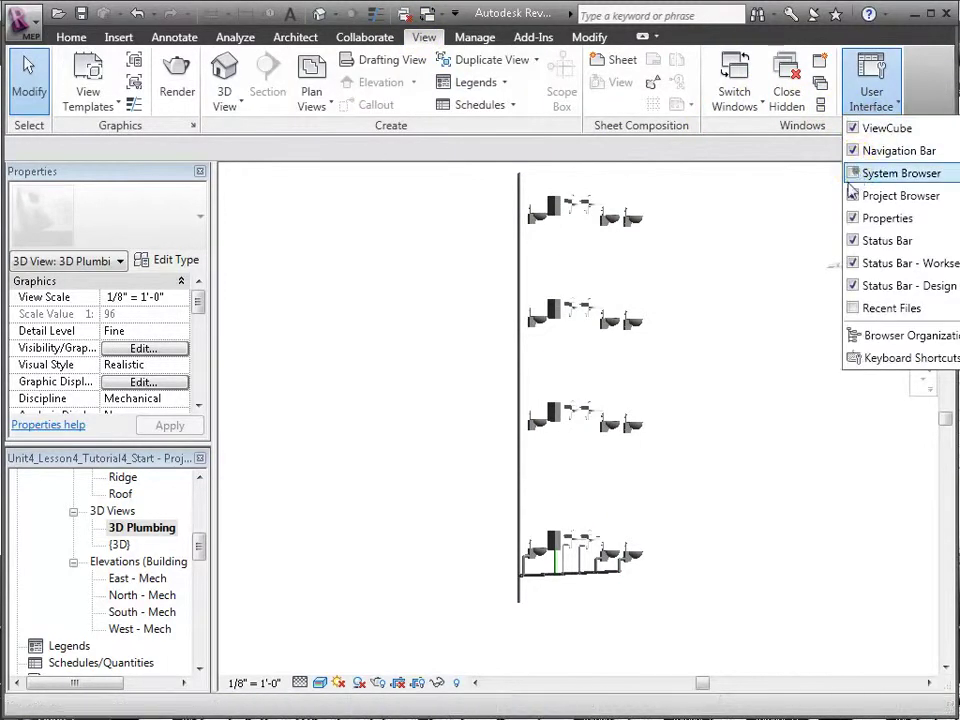
click(852, 178)
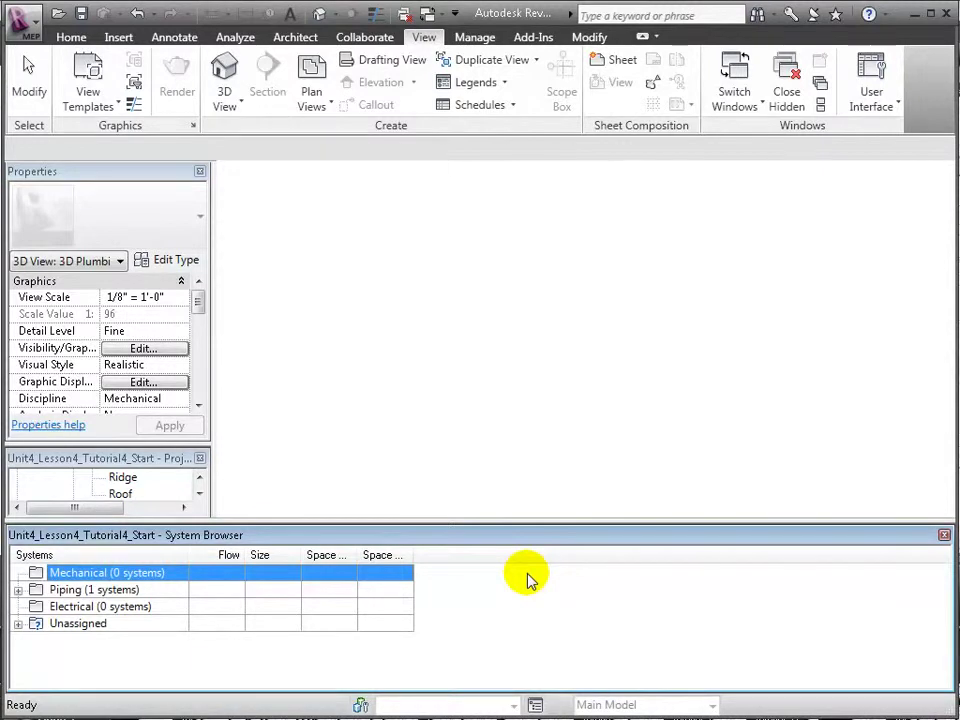
Step: Expand Piping > Sanitary > Sanitary 1 and select the Sink-Wall-Barrier Free-3D: 22" x 27" fixture
click(18, 590)
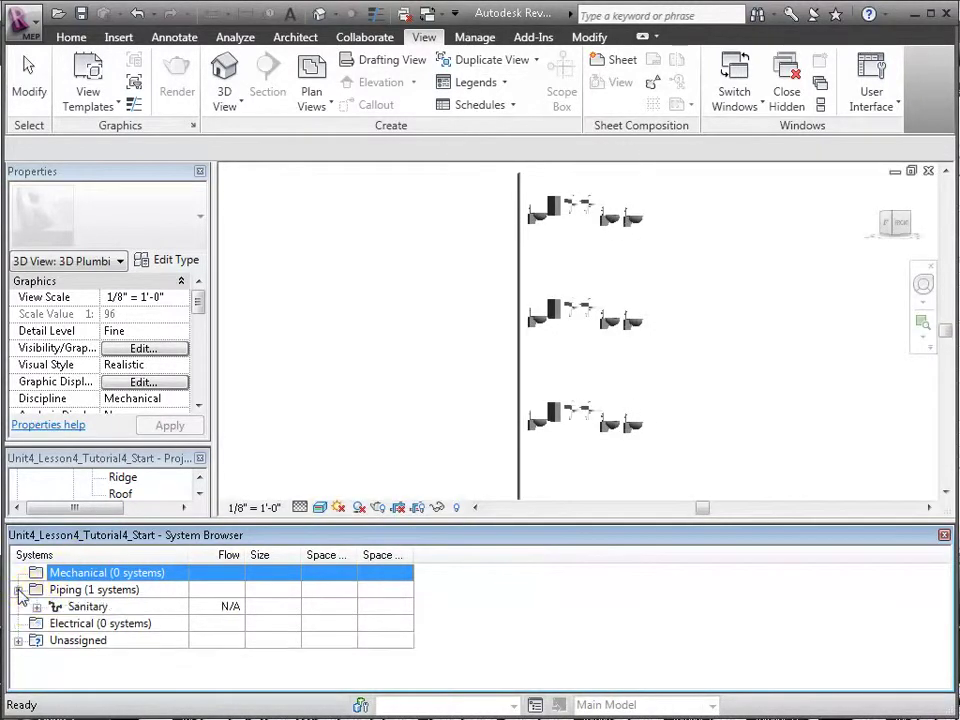
click(37, 606)
click(56, 623)
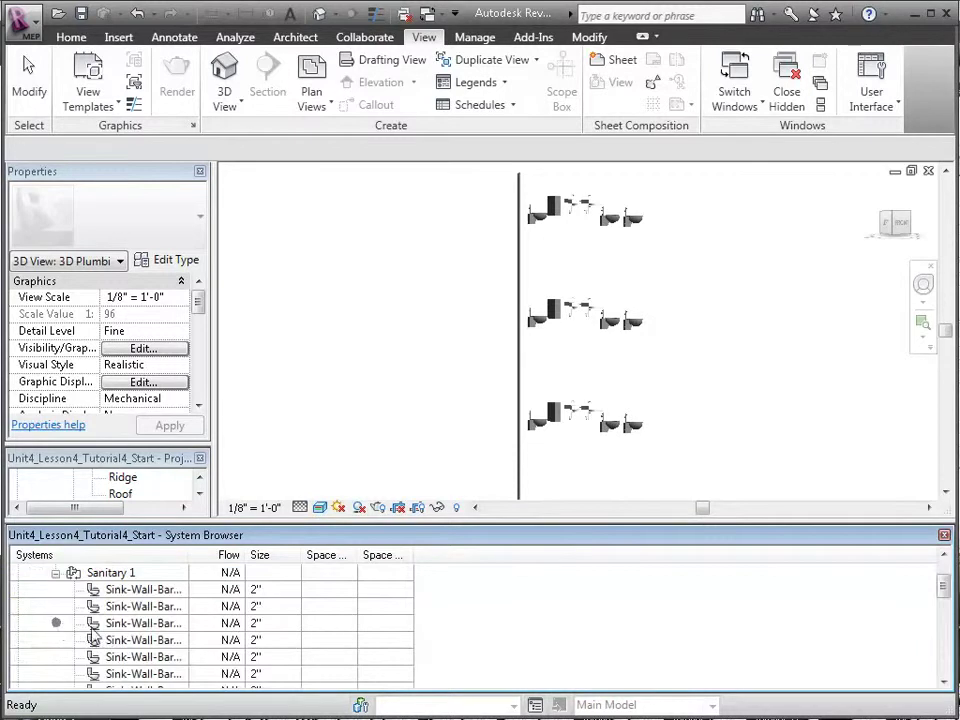
click(135, 591)
scroll(145, 612, down, 1)
click(143, 608)
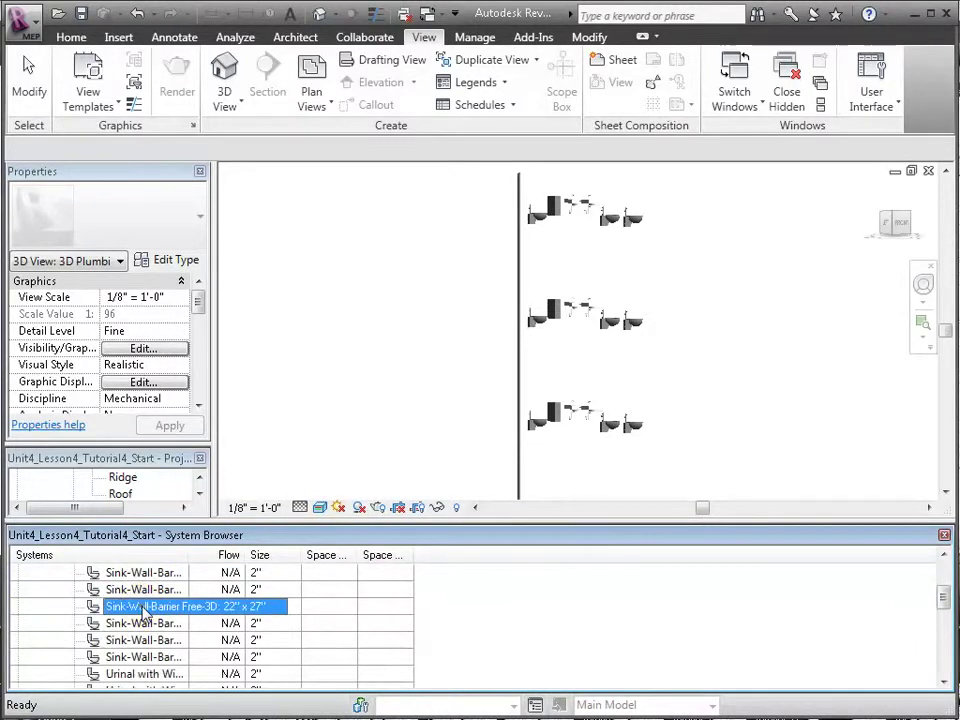